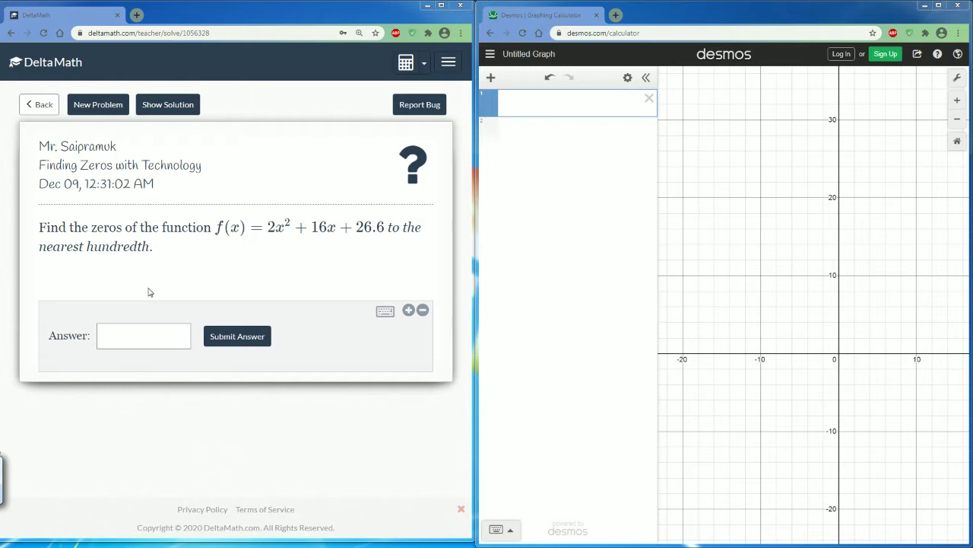
- Graph the function f(x) = 2x² + 16x + 26.6 in the Desmos calculator
{"action": "left_click", "coordinate": [547, 101]}
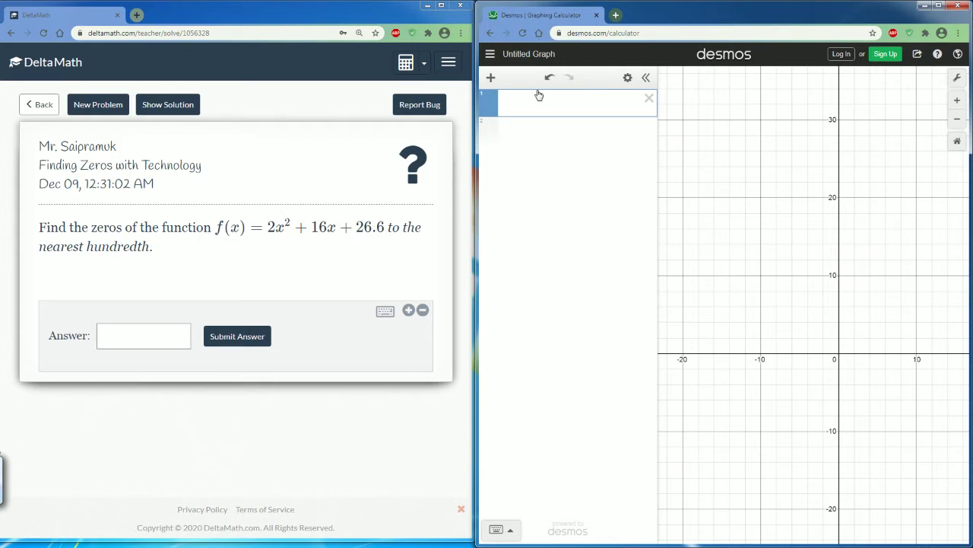
{"action": "type", "text": "f(x)"}
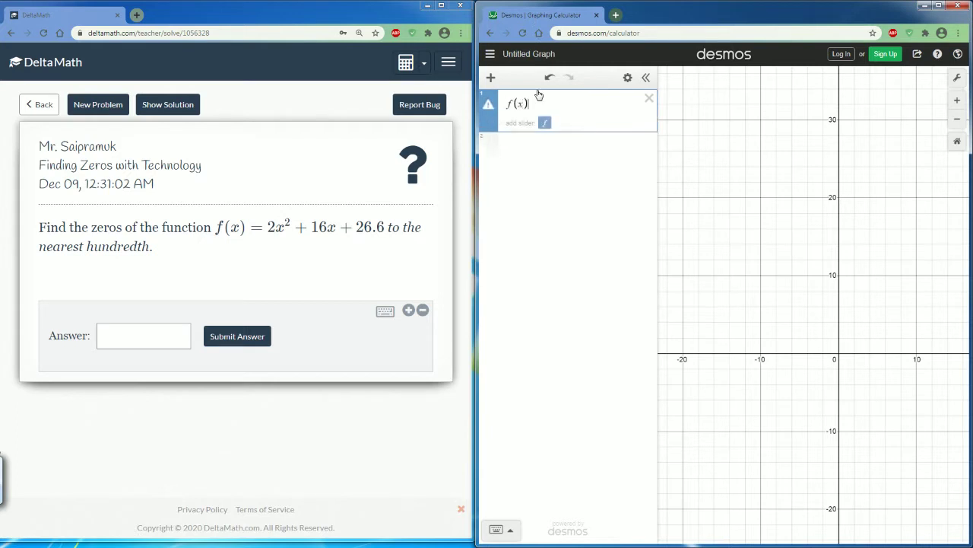
{"action": "type", "text": "="}
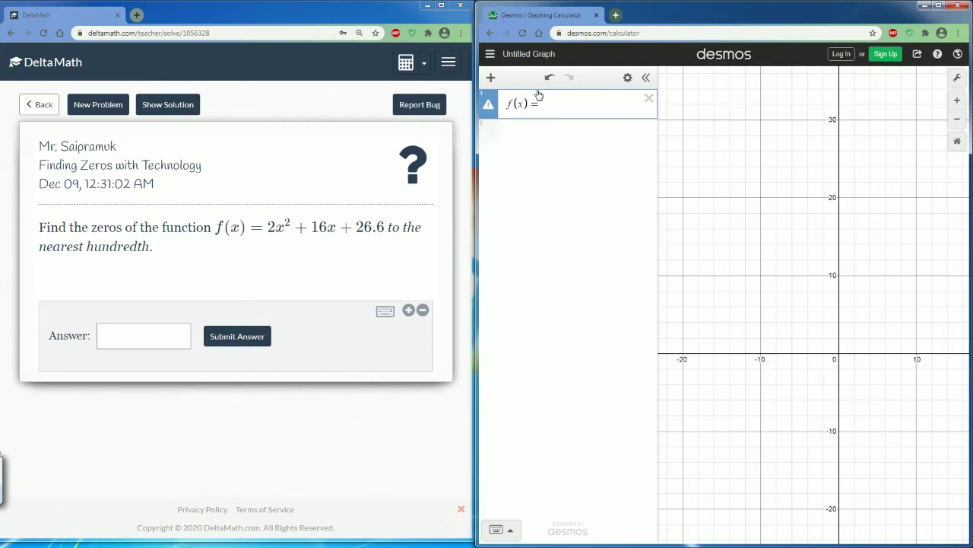
{"action": "type", "text": "2x^2"}
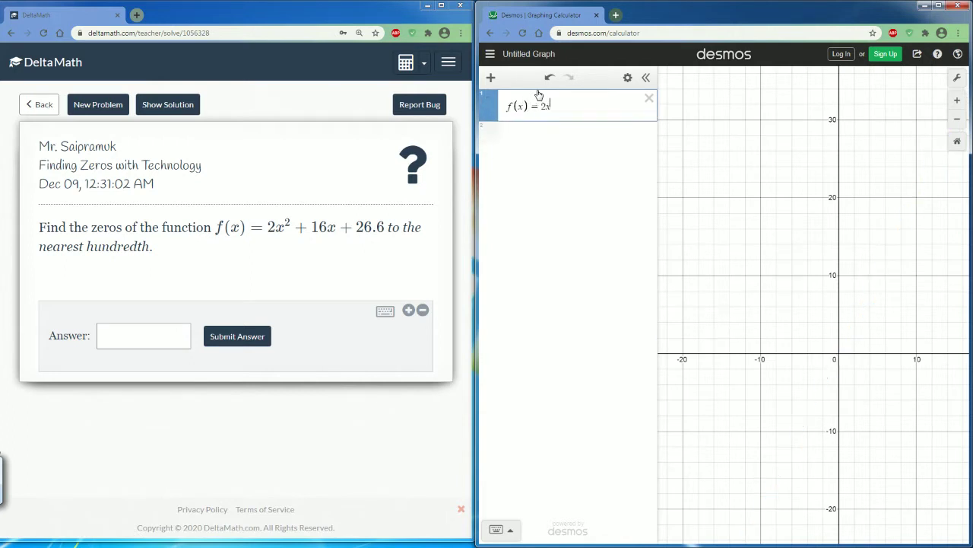
{"action": "key", "text": "Right"}
{"action": "type", "text": "+ 16"}
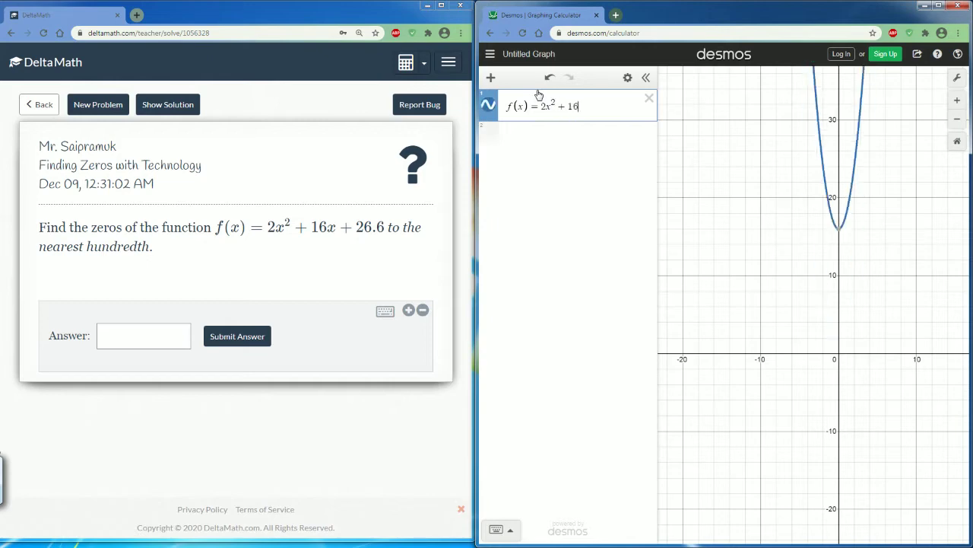
{"action": "type", "text": "x + 26.6"}
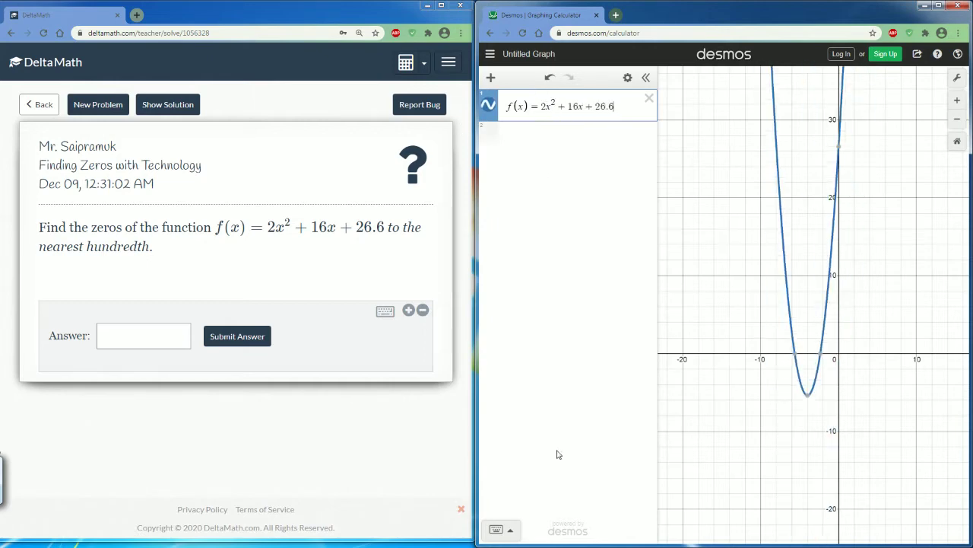
- Display the coordinates of both x-intercepts of the 2x² + 16x + 26.6 parabola on the graph
{"action": "left_click", "coordinate": [497, 529]}
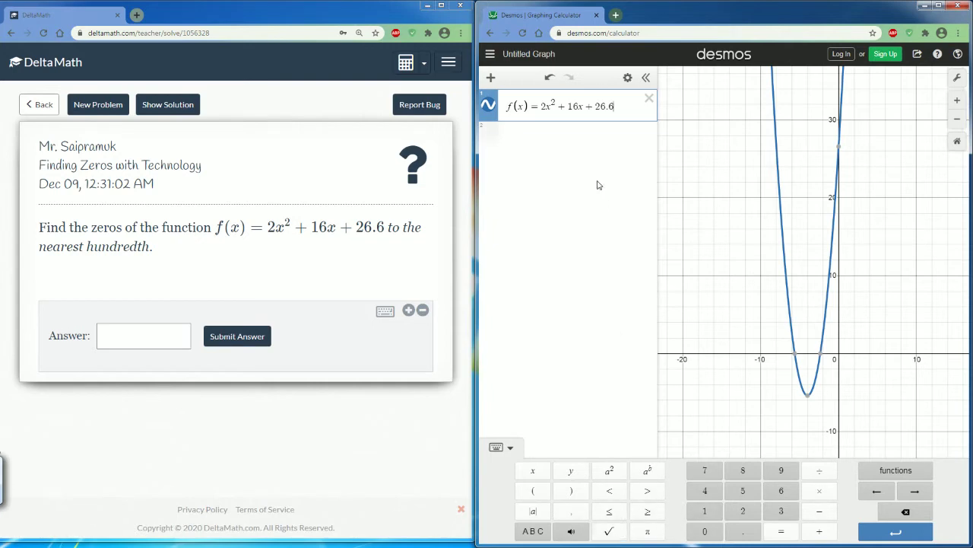
{"action": "left_click", "coordinate": [795, 355]}
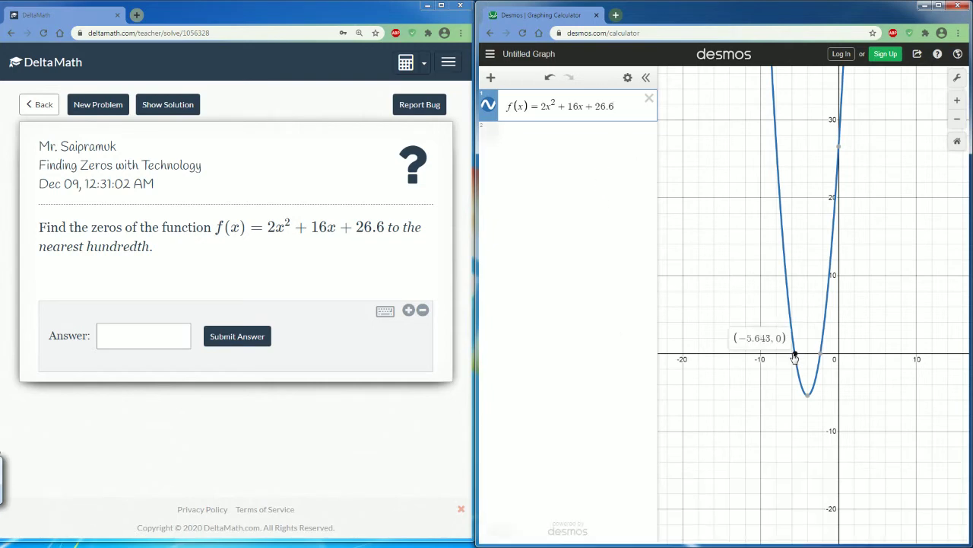
{"action": "left_click", "coordinate": [821, 355]}
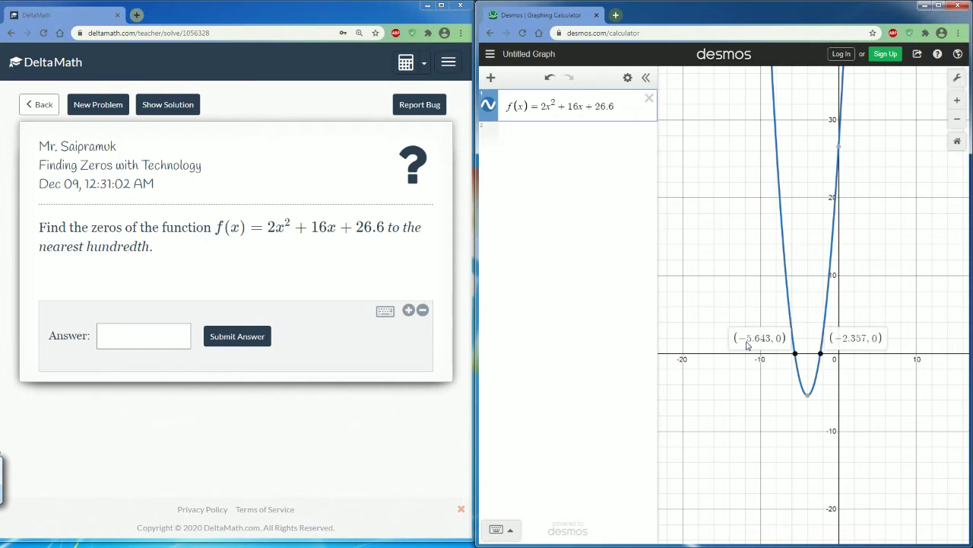
- Enter −5.643 and −2.357 as the two zeros in the DeltaMath answer and submit them
{"action": "left_click", "coordinate": [123, 333]}
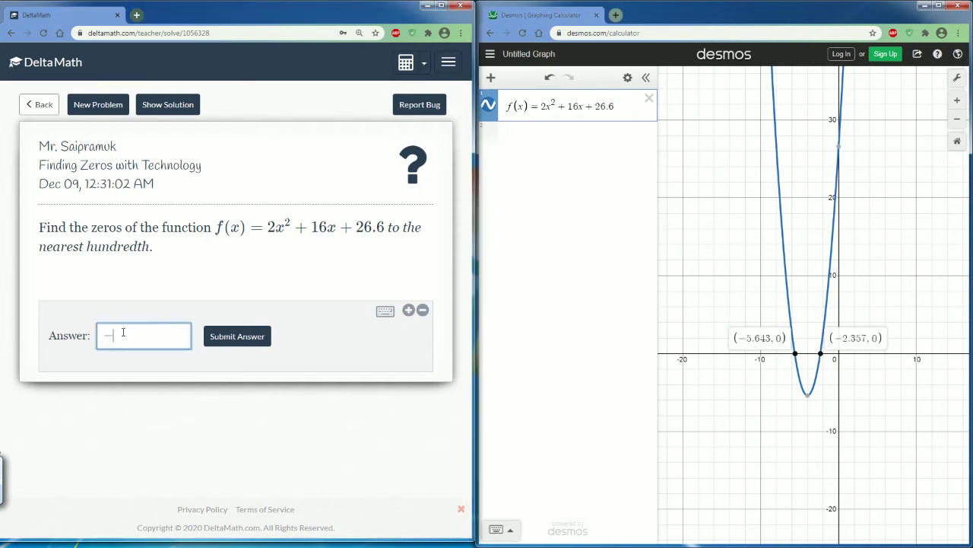
{"action": "type", "text": "-5.6"}
{"action": "type", "text": "43"}
{"action": "type", "text": ","}
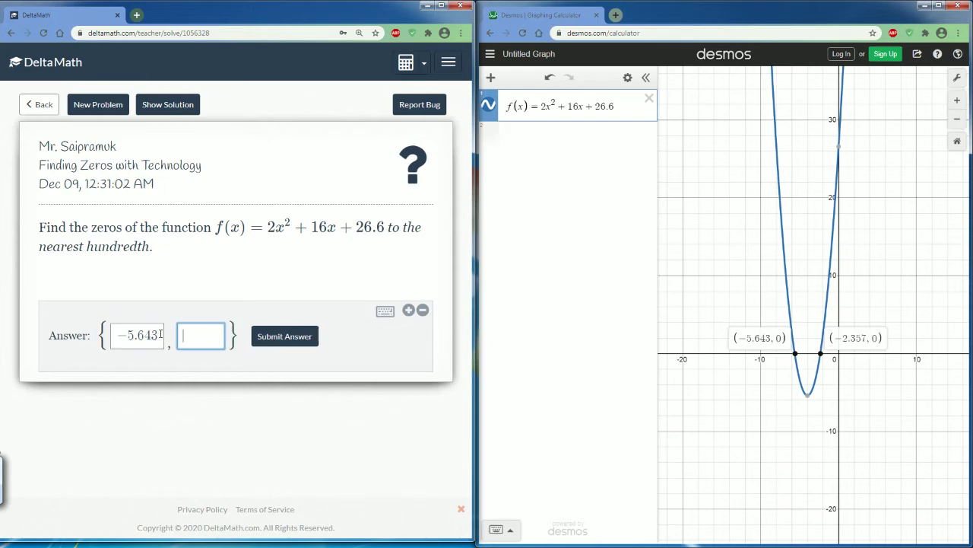
{"action": "type", "text": "-"}
{"action": "type", "text": "2.357"}
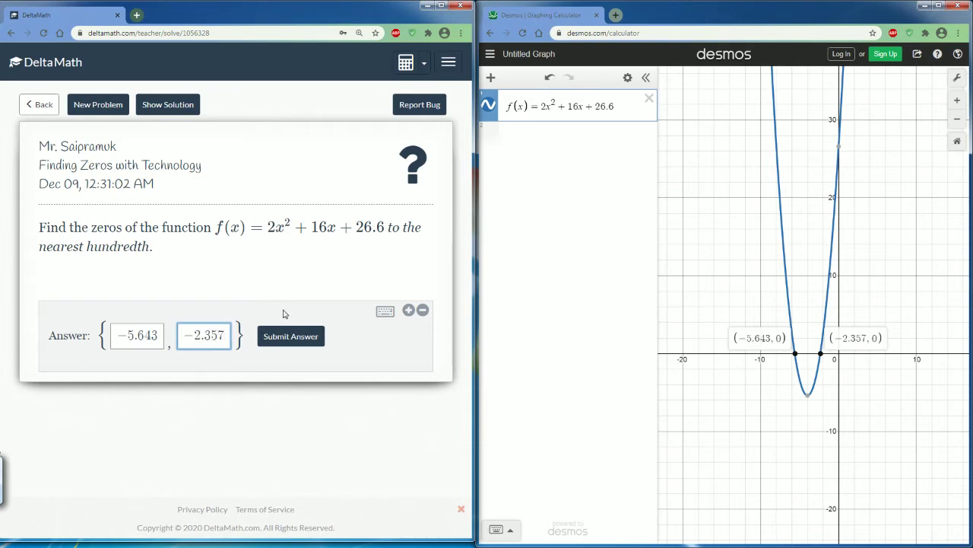
{"action": "left_click", "coordinate": [286, 339]}
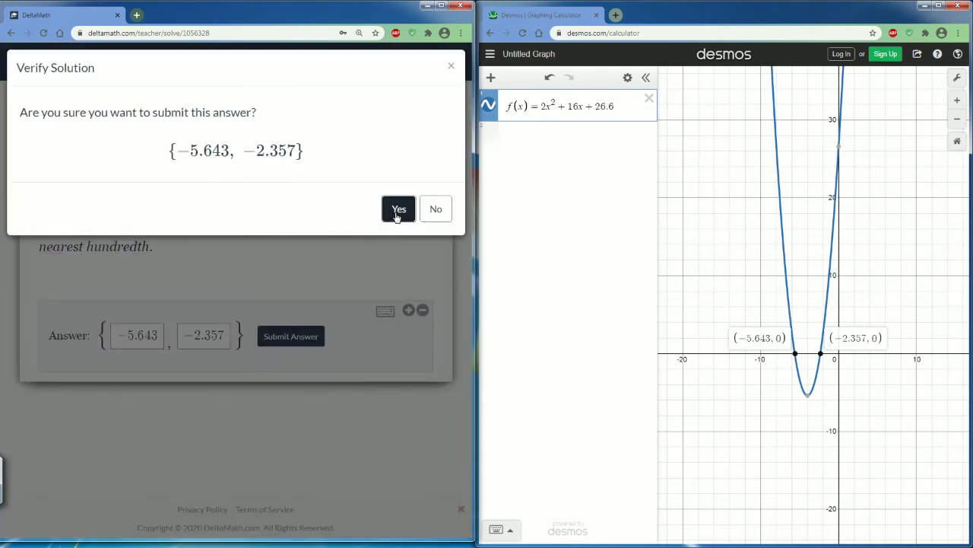
{"action": "left_click", "coordinate": [397, 210]}
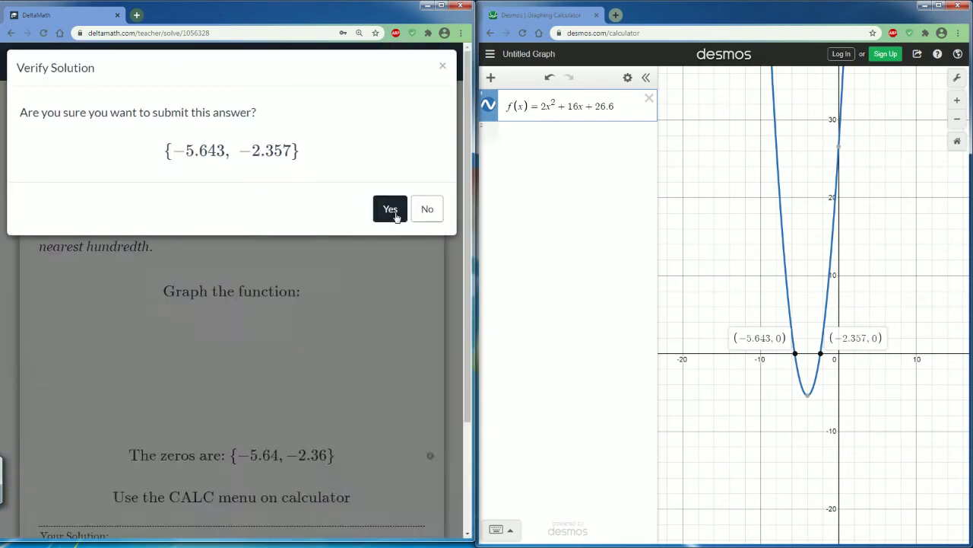
- Compare the third decimals of the submitted zeros with the worked solution, and load a new problem
{"action": "scroll", "coordinate": [317, 327], "scroll_direction": "down", "scroll_amount": 5}
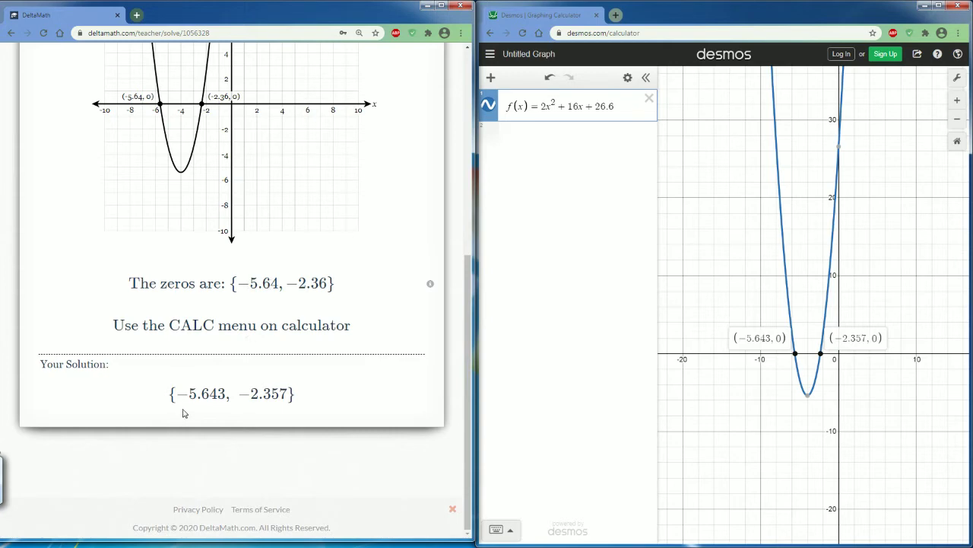
{"action": "left_click_drag", "start_coordinate": [217, 393], "coordinate": [226, 393]}
{"action": "left_click", "coordinate": [283, 392]}
{"action": "left_click_drag", "start_coordinate": [283, 392], "coordinate": [288, 393]}
{"action": "left_click", "coordinate": [274, 393]}
{"action": "scroll", "coordinate": [345, 349], "scroll_direction": "up", "scroll_amount": 5}
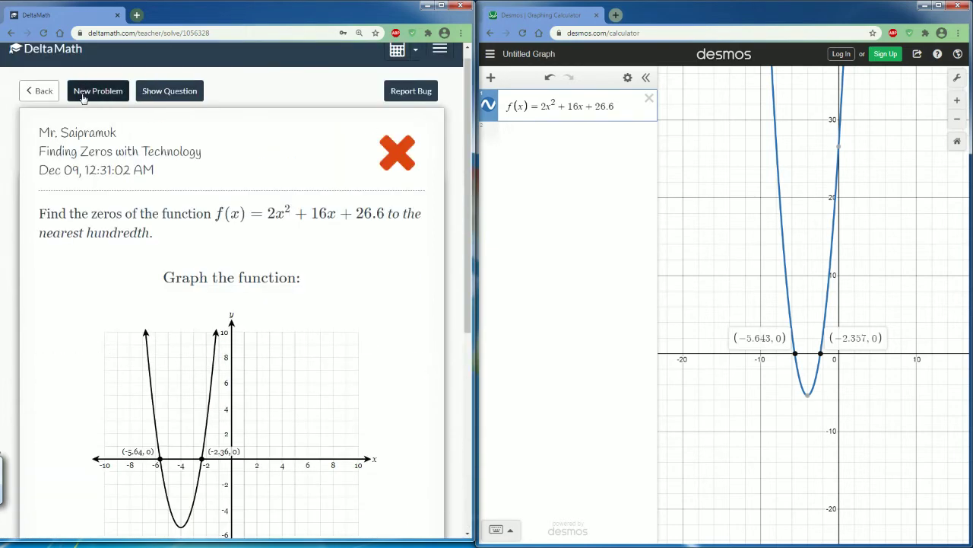
{"action": "left_click", "coordinate": [83, 97]}
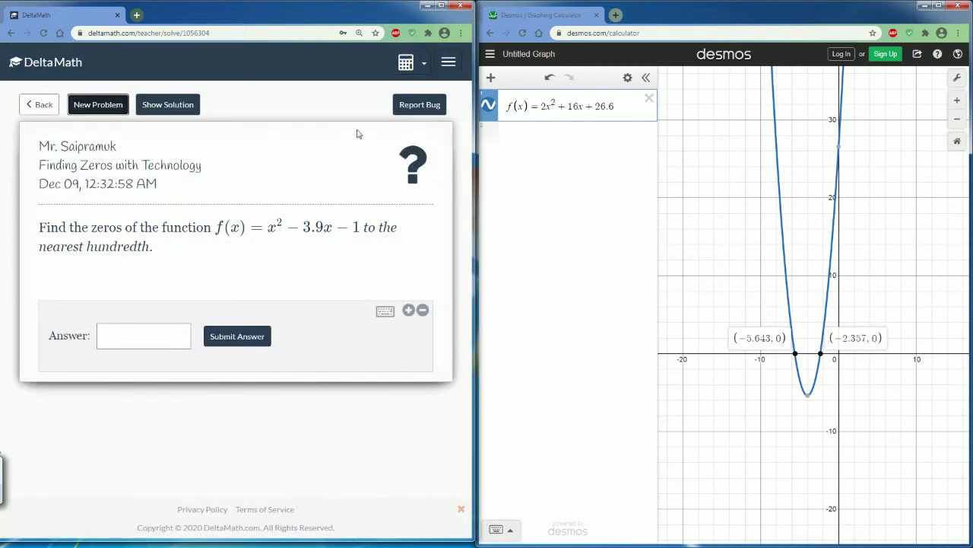
- Change the graphed function in Desmos to f(x) = x² − 3.9x − 1
{"action": "left_click", "coordinate": [544, 105]}
{"action": "key", "text": "BackSpace"}
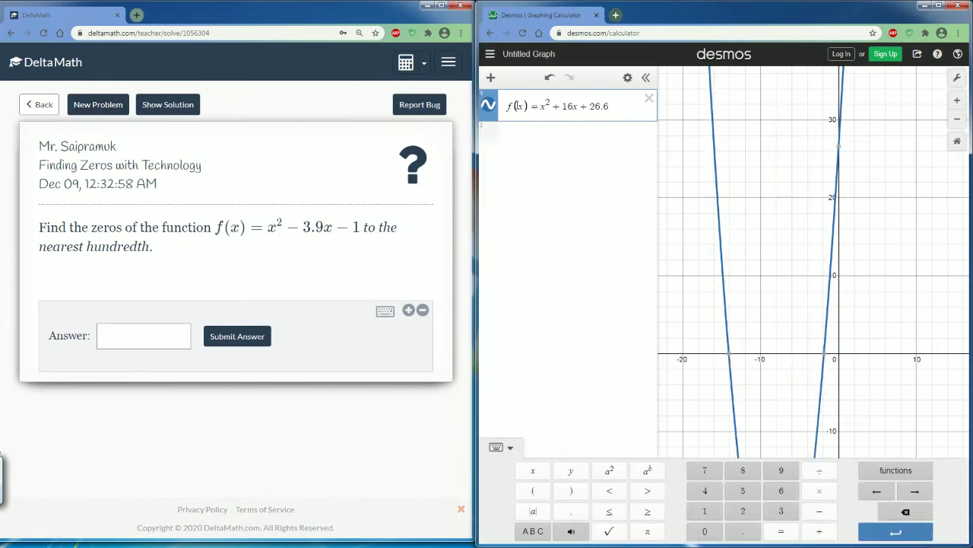
{"action": "left_click", "coordinate": [573, 106]}
{"action": "key", "text": "BackSpace"}
{"action": "key", "text": "BackSpace"}
{"action": "key", "text": "BackSpace"}
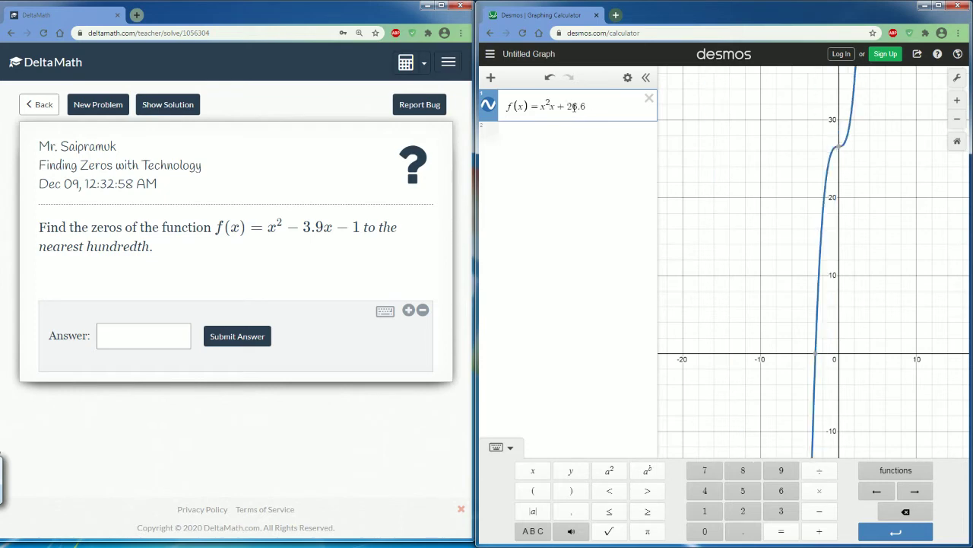
{"action": "type", "text": "- 3.9"}
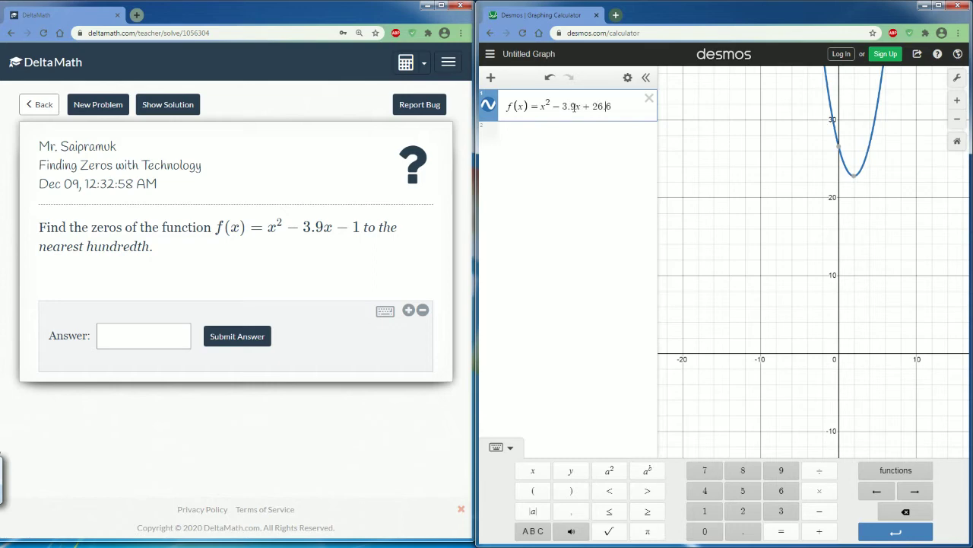
{"action": "key", "text": "BackSpace"}
{"action": "key", "text": "BackSpace"}
{"action": "key", "text": "BackSpace"}
{"action": "key", "text": "BackSpace"}
{"action": "key", "text": "BackSpace"}
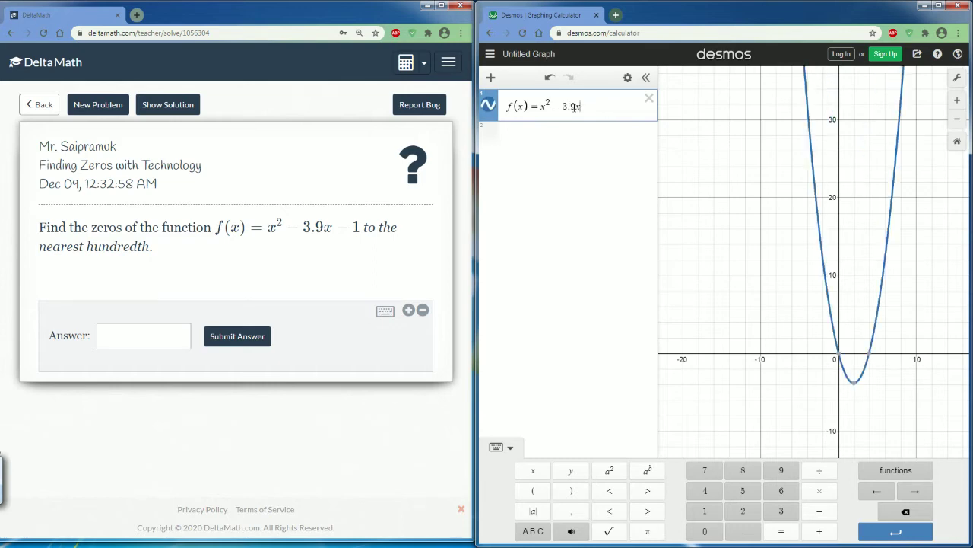
{"action": "type", "text": "-1"}
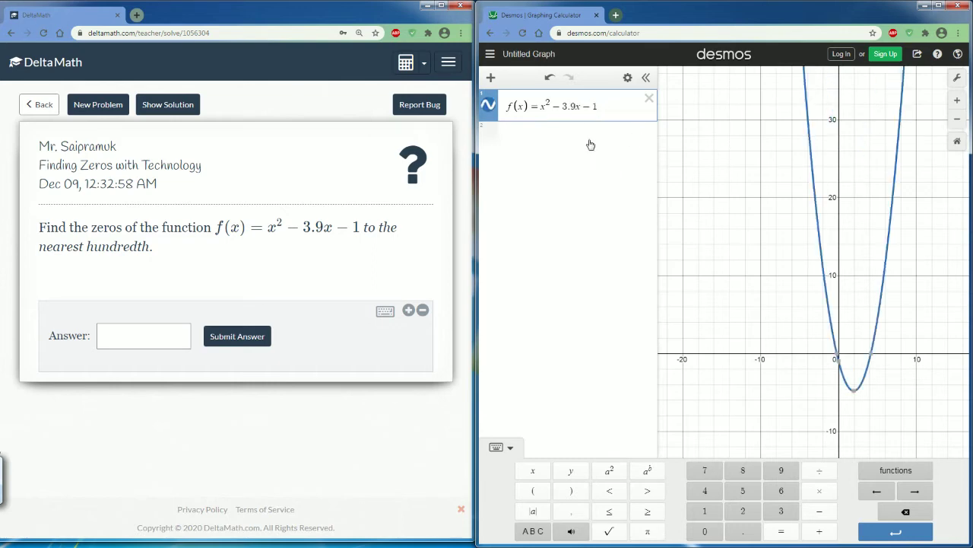
- Display the coordinates of both x-intercepts of the x² − 3.9x − 1 parabola, enlarging the graph to separate them
{"action": "left_click", "coordinate": [957, 99]}
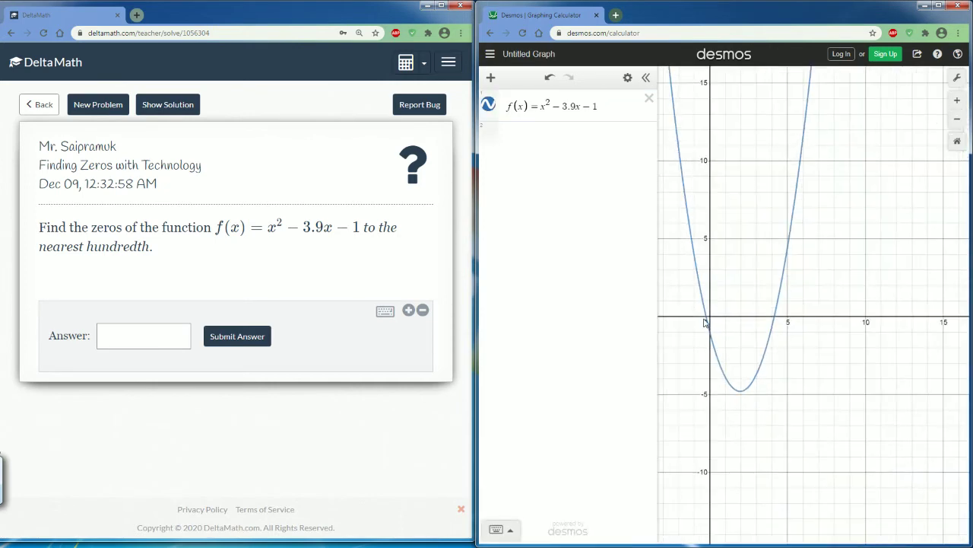
{"action": "left_click", "coordinate": [708, 323]}
{"action": "left_click", "coordinate": [773, 317]}
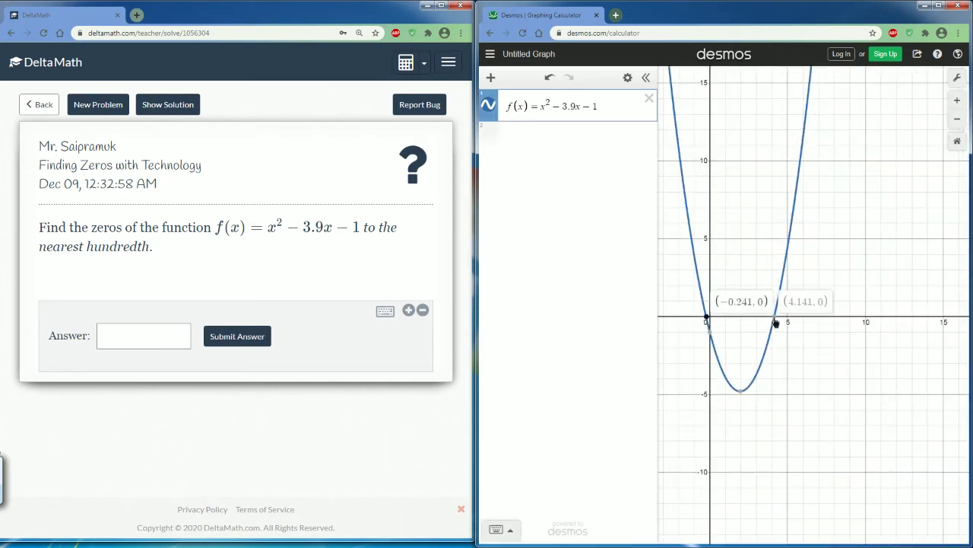
- Enter −0.241 and 4.141 as the two zeros in the DeltaMath answer
{"action": "left_click", "coordinate": [149, 333]}
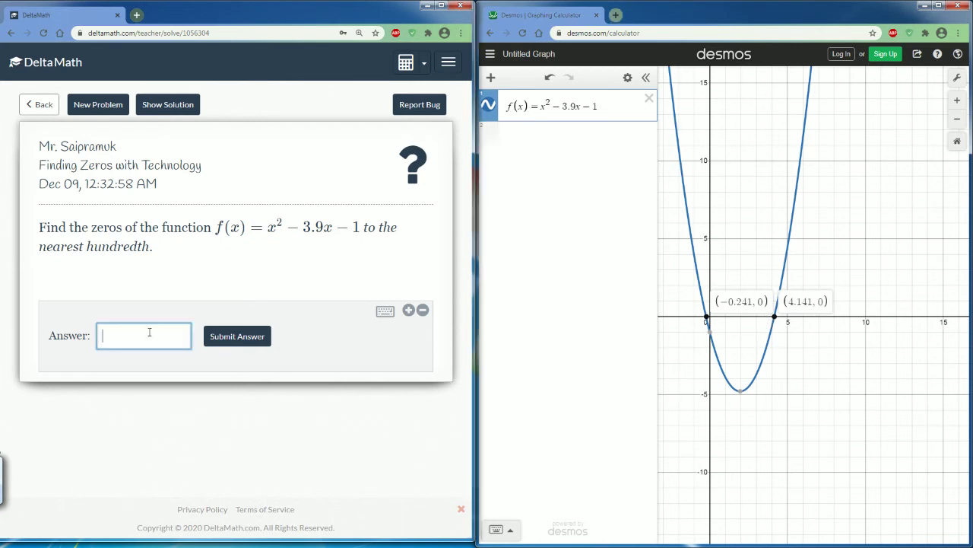
{"action": "type", "text": "-0.241, "}
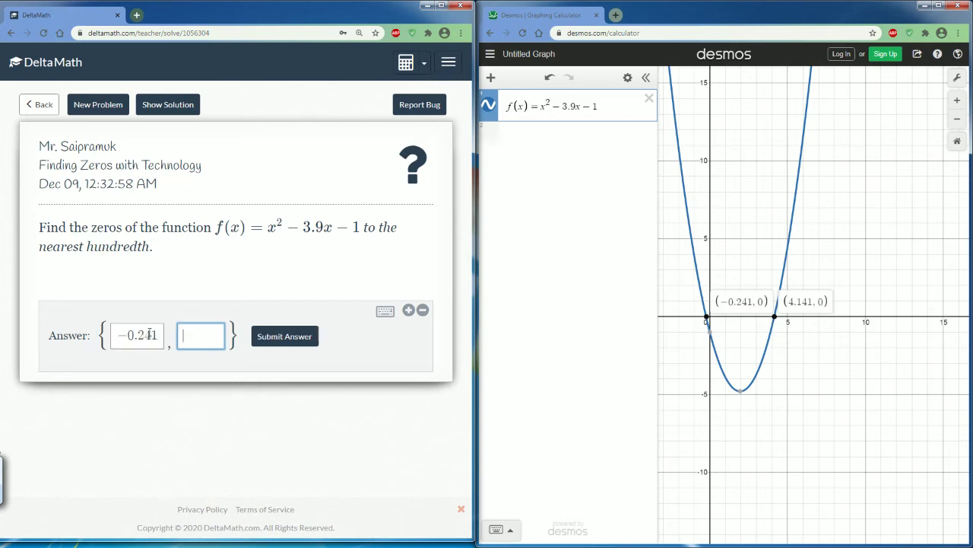
{"action": "type", "text": "4.141"}
- Shorten the two answers to the nearest hundredth, −0.24 and 4.14, and submit them
{"action": "left_click", "coordinate": [157, 335]}
{"action": "left_click_drag", "start_coordinate": [157, 336], "coordinate": [152, 336]}
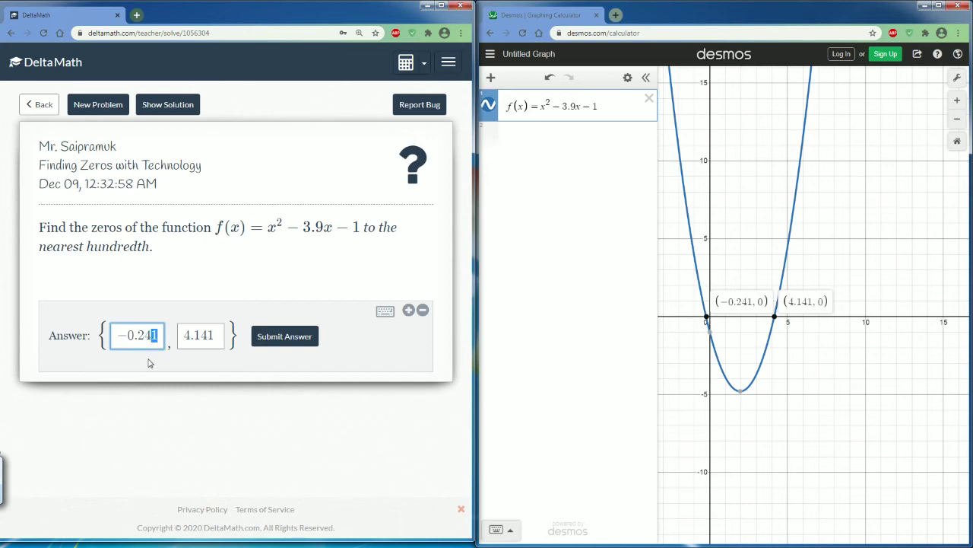
{"action": "key", "text": "BackSpace"}
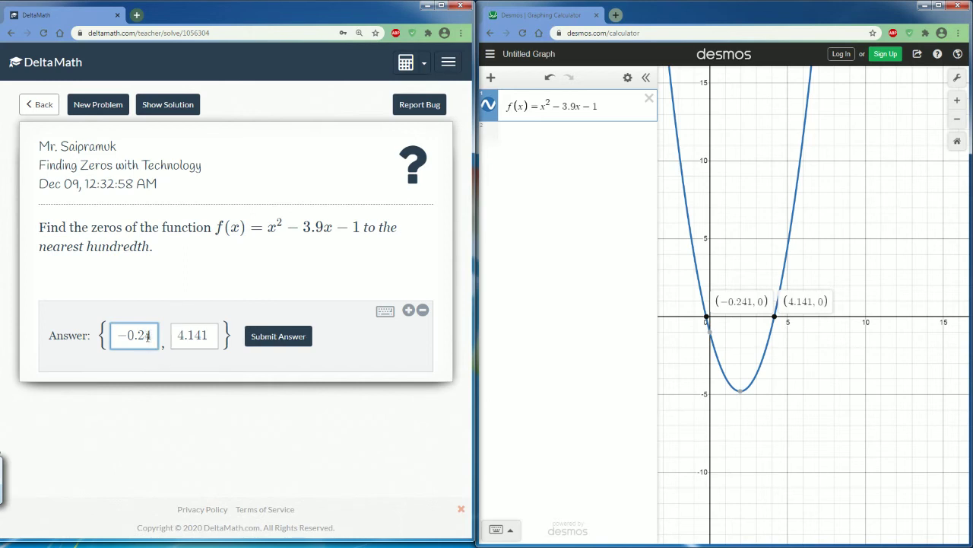
{"action": "left_click_drag", "start_coordinate": [209, 335], "coordinate": [203, 336]}
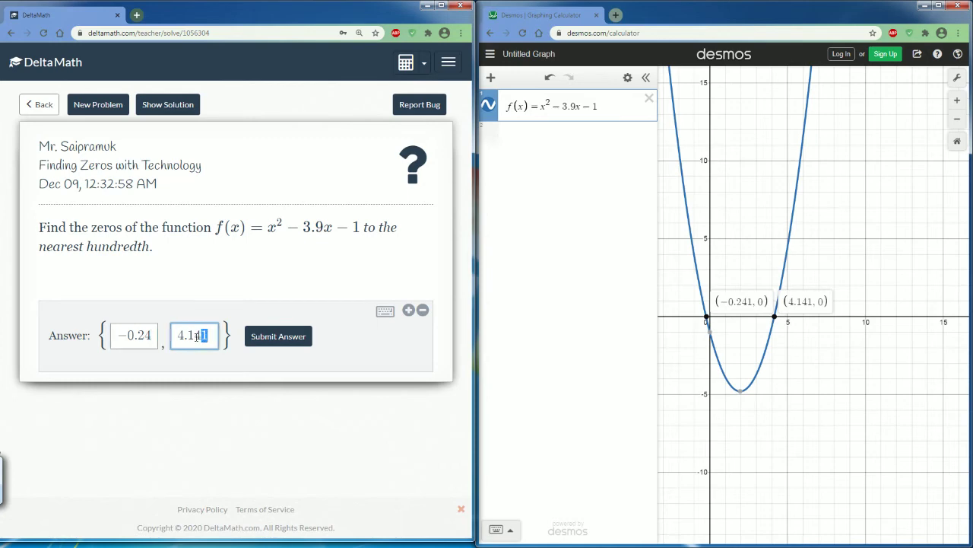
{"action": "key", "text": "BackSpace"}
{"action": "left_click", "coordinate": [207, 402]}
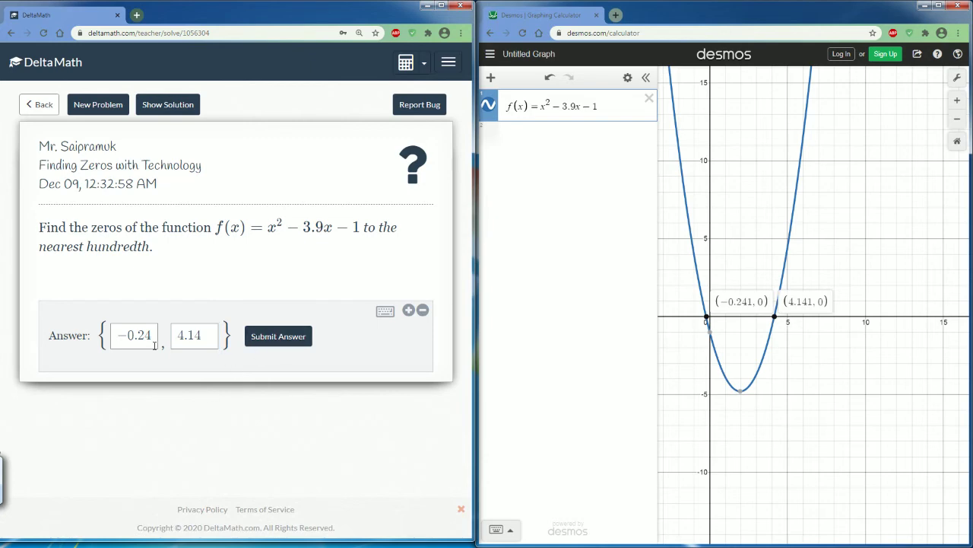
{"action": "left_click", "coordinate": [279, 343]}
{"action": "left_click", "coordinate": [397, 213]}
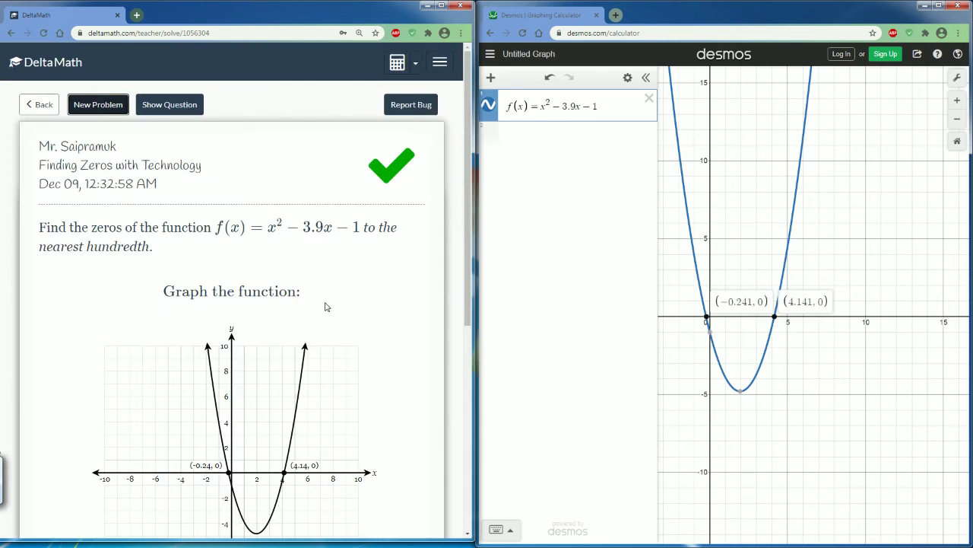
- Review the worked solution's graph and zeros against the submitted solution for x² − 3.9x − 1
{"action": "scroll", "coordinate": [271, 403], "scroll_direction": "down", "scroll_amount": 4}
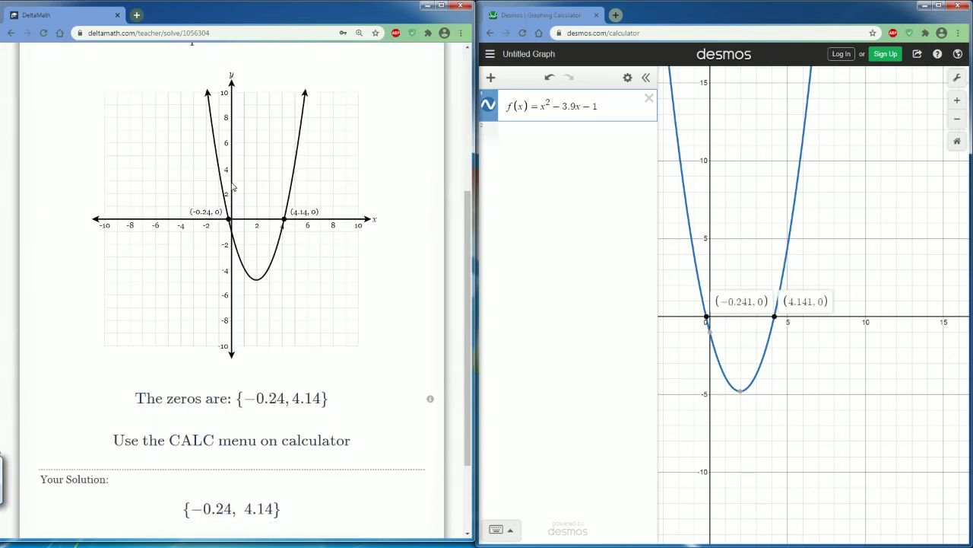
{"action": "scroll", "coordinate": [196, 380], "scroll_direction": "down", "scroll_amount": 1}
{"action": "scroll", "coordinate": [239, 411], "scroll_direction": "up", "scroll_amount": 1}
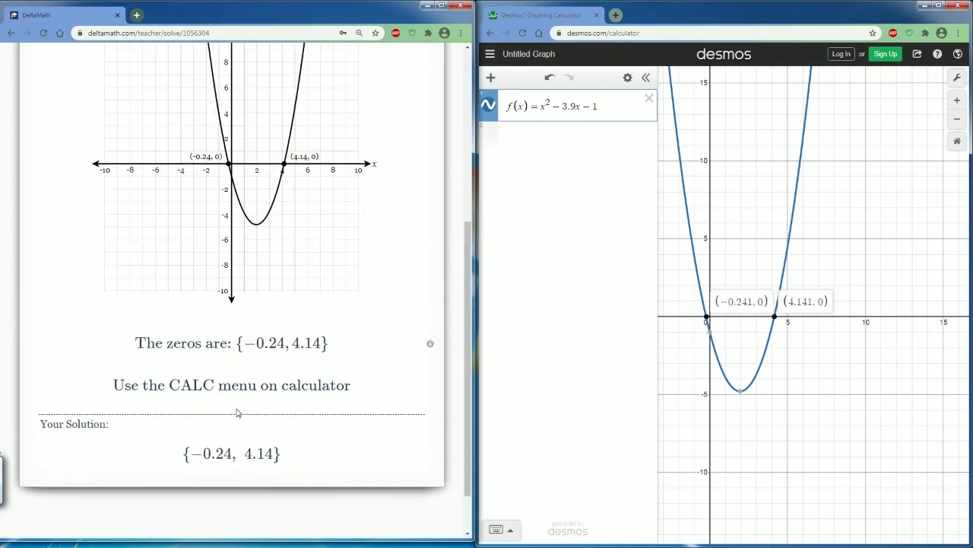
{"action": "scroll", "coordinate": [237, 413], "scroll_direction": "down", "scroll_amount": 1}
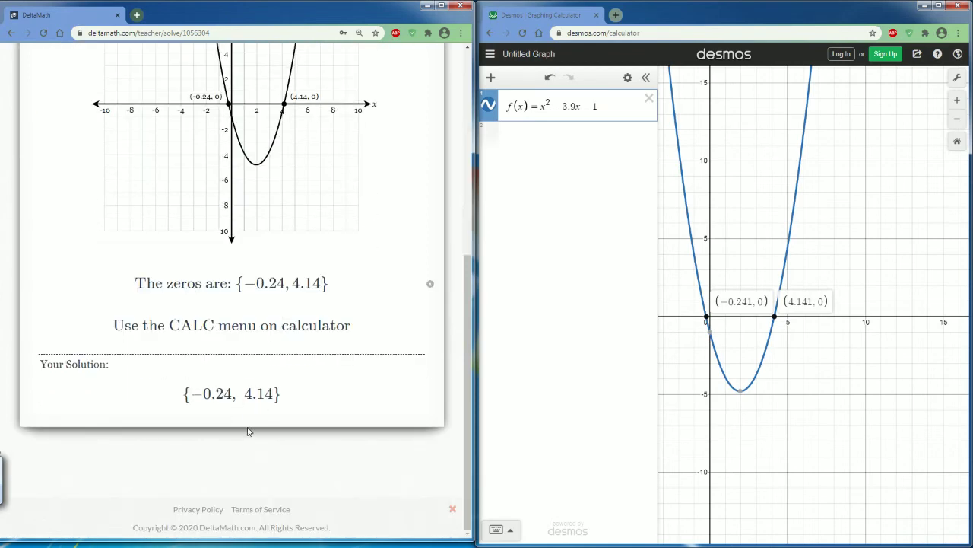
{"action": "scroll", "coordinate": [248, 432], "scroll_direction": "up", "scroll_amount": 1}
{"action": "scroll", "coordinate": [248, 431], "scroll_direction": "up", "scroll_amount": 4}
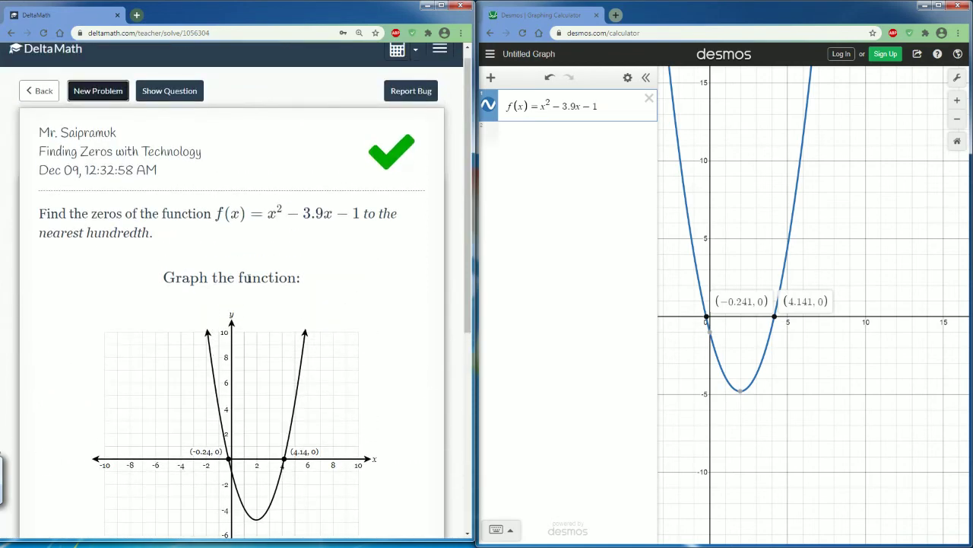
- Load a new DeltaMath problem and change the Desmos function to f(x) = 2x² + 6x + 1
{"action": "left_click", "coordinate": [91, 95]}
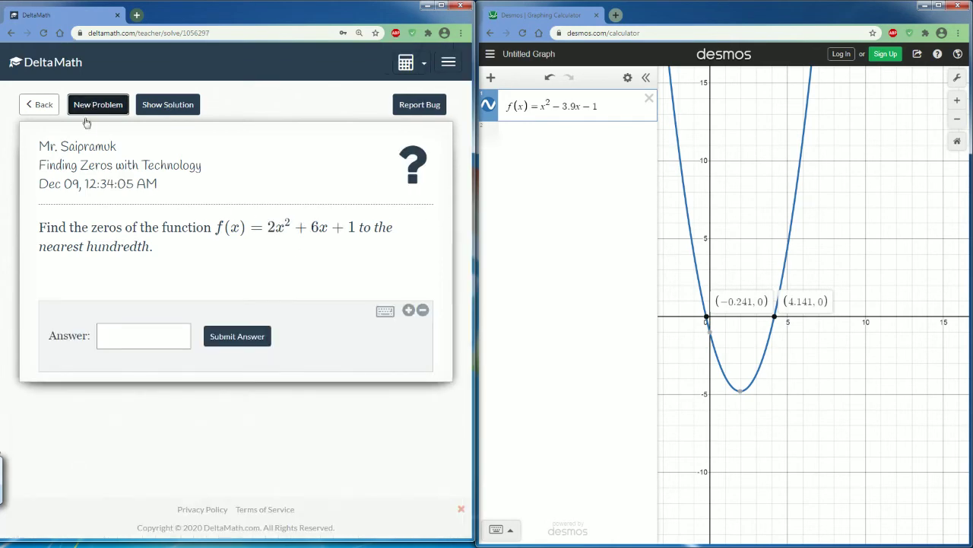
{"action": "left_click", "coordinate": [542, 104]}
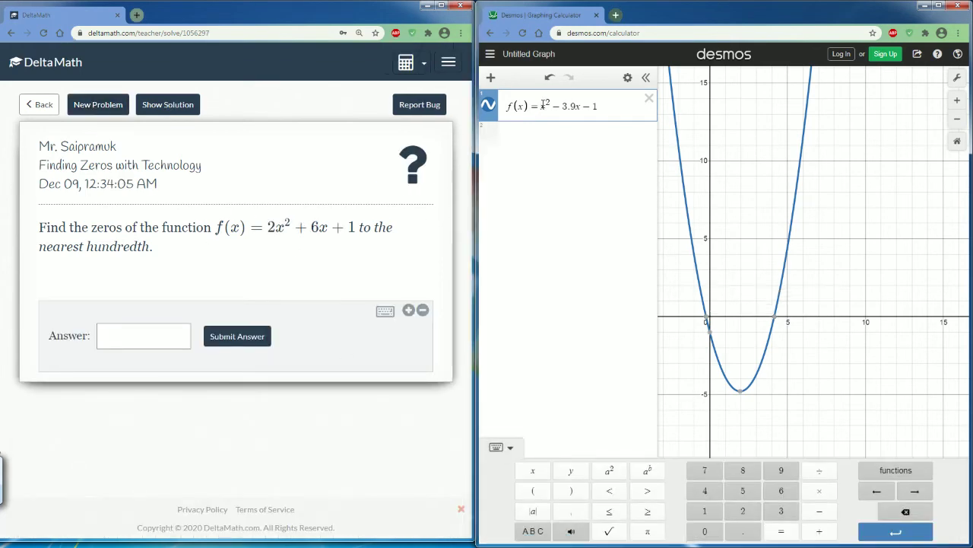
{"action": "type", "text": "2"}
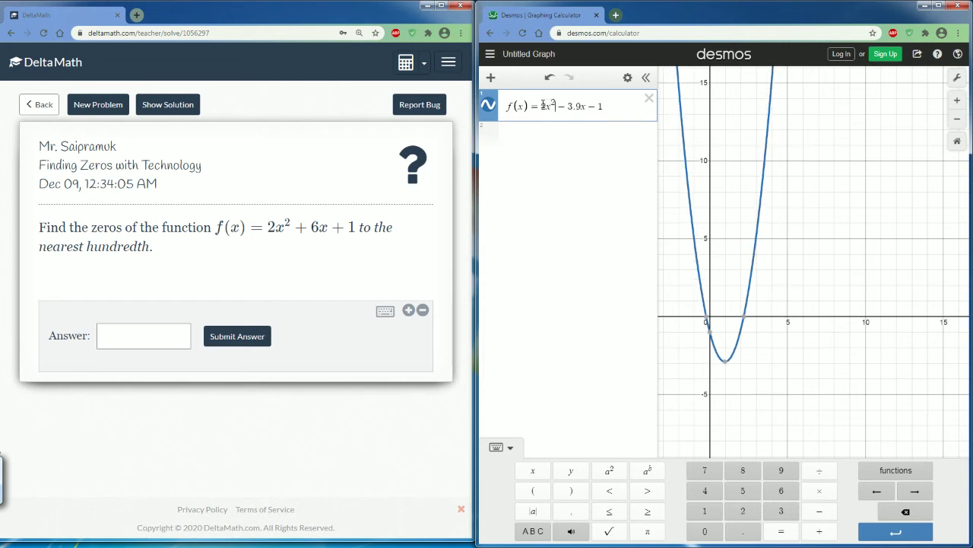
{"action": "key", "text": "BackSpace"}
{"action": "key", "text": "BackSpace"}
{"action": "key", "text": "BackSpace"}
{"action": "key", "text": "BackSpace"}
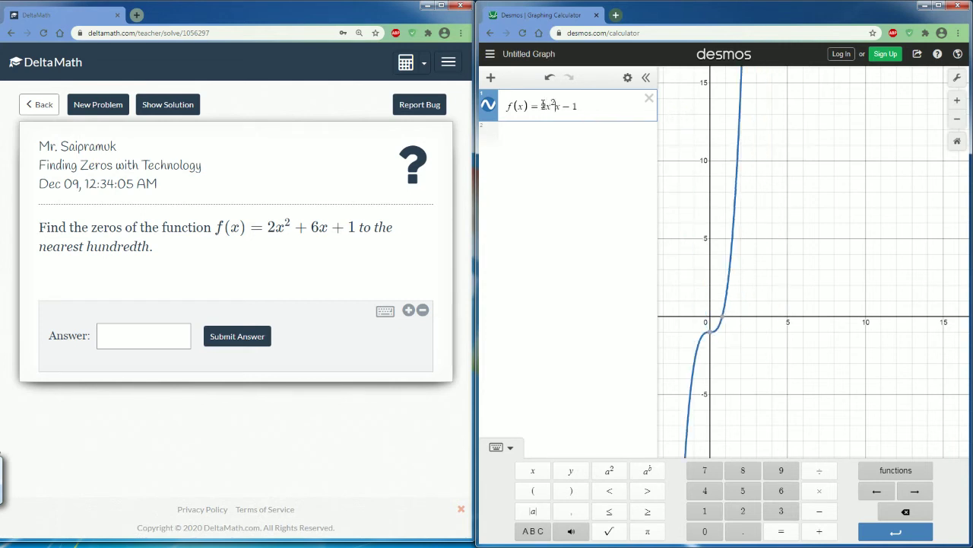
{"action": "type", "text": "+6"}
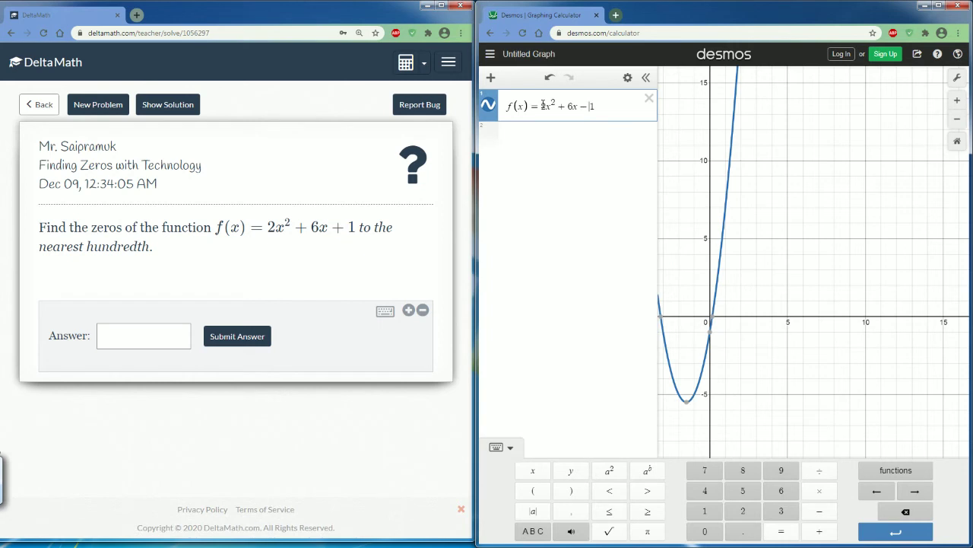
{"action": "key", "text": "BackSpace"}
{"action": "key", "text": "BackSpace"}
{"action": "type", "text": "+1"}
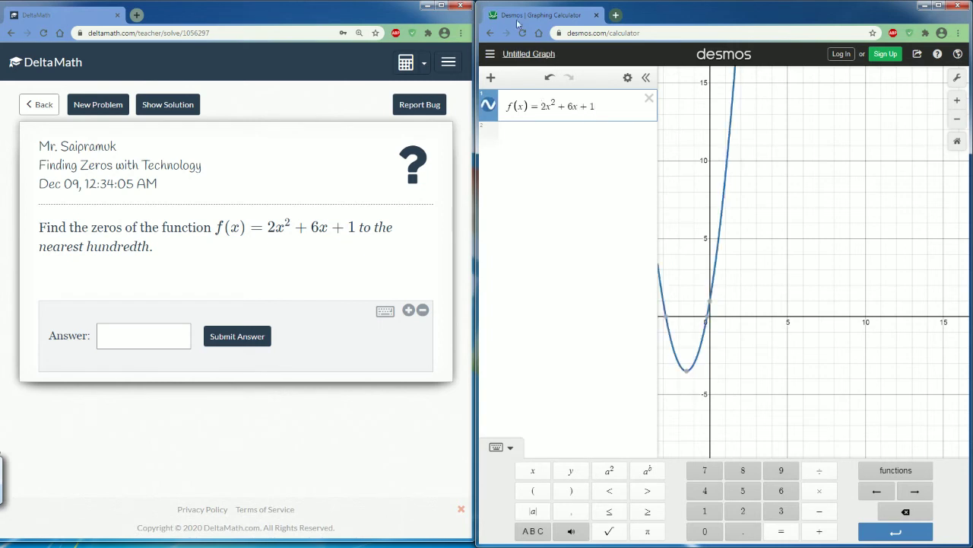
- Display the coordinates of both x-intercepts of the 2x² + 6x + 1 parabola, centring and enlarging the graph
{"action": "left_click_drag", "start_coordinate": [704, 198], "coordinate": [776, 213]}
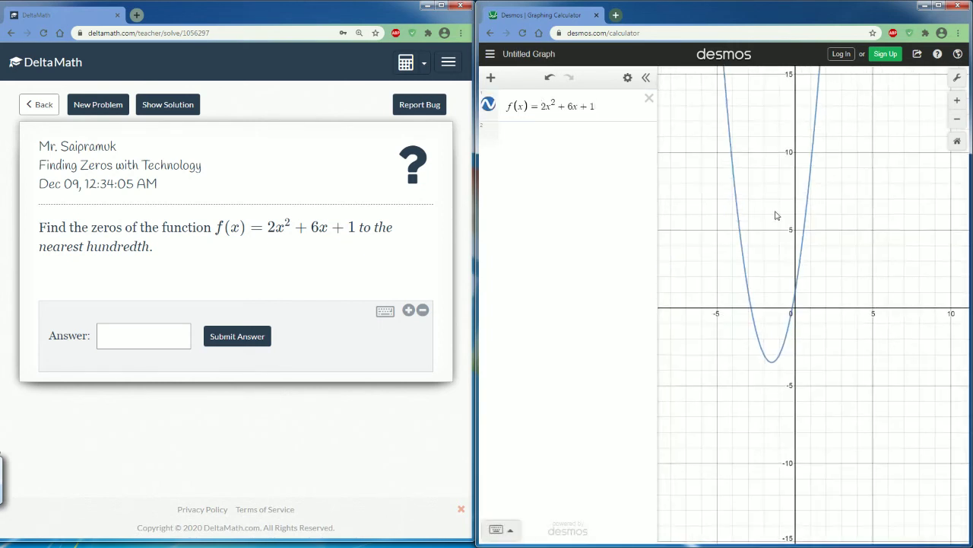
{"action": "left_click", "coordinate": [958, 100]}
{"action": "left_click_drag", "start_coordinate": [736, 243], "coordinate": [783, 235]}
{"action": "left_click", "coordinate": [738, 306]}
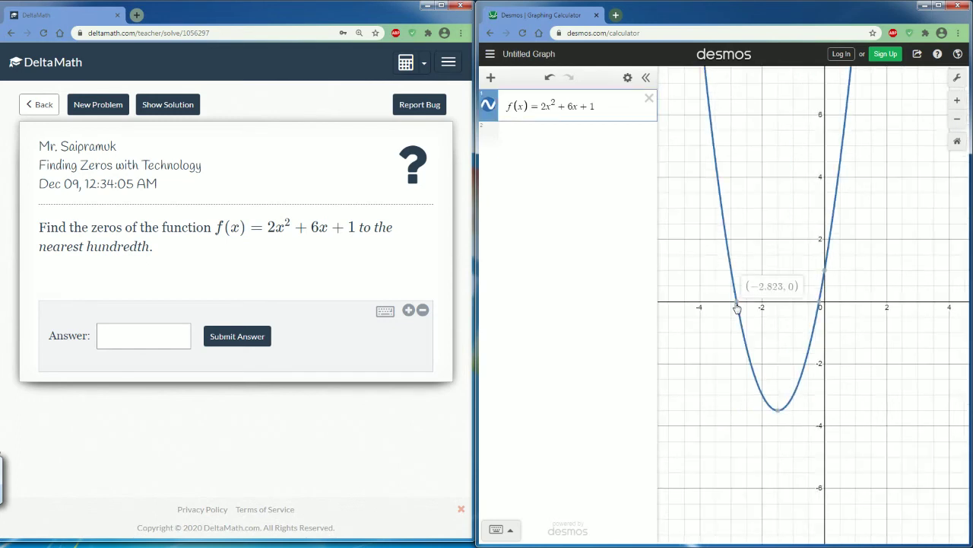
{"action": "left_click", "coordinate": [819, 302]}
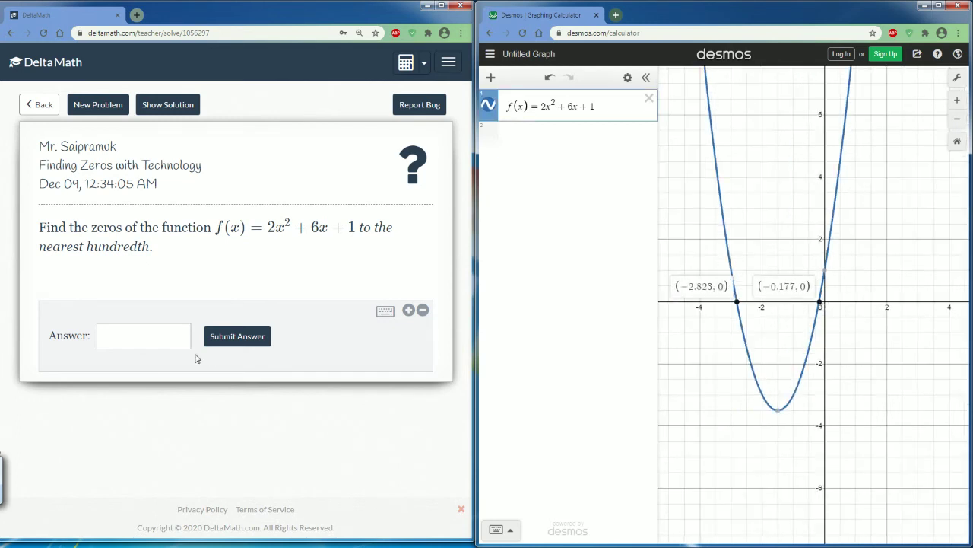
- Enter −2.823 and −0.177 as the two zeros in the DeltaMath answer
{"action": "left_click", "coordinate": [134, 344]}
{"action": "type", "text": "-"}
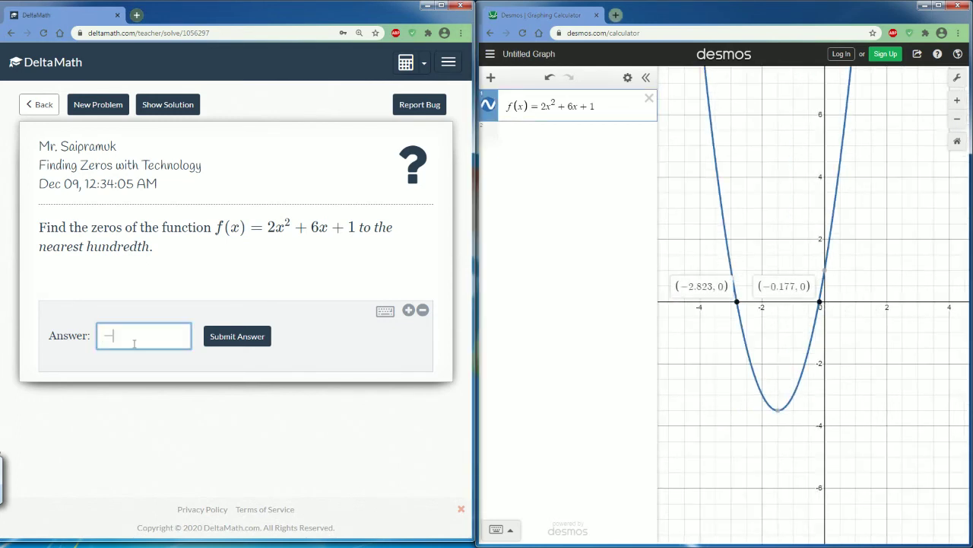
{"action": "type", "text": "2.823,"}
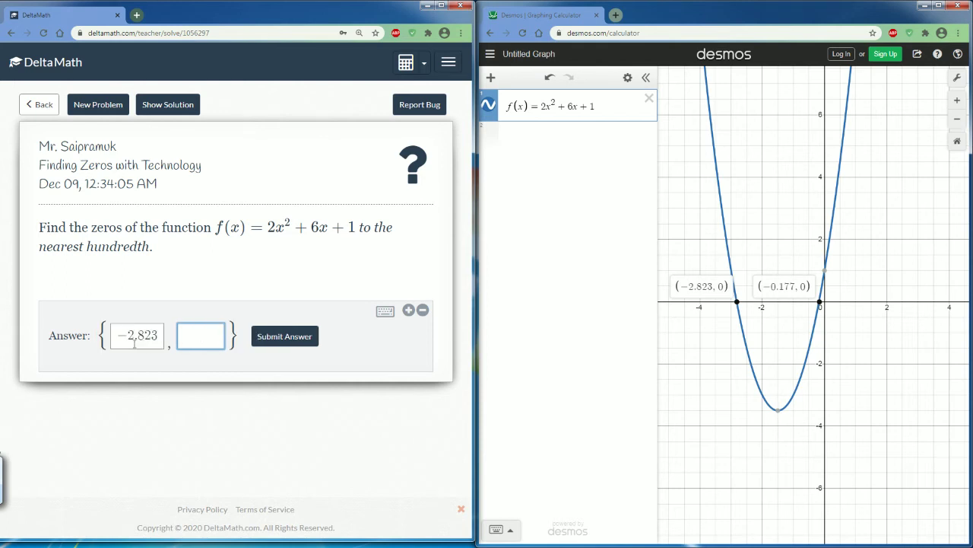
{"action": "type", "text": "-0.177"}
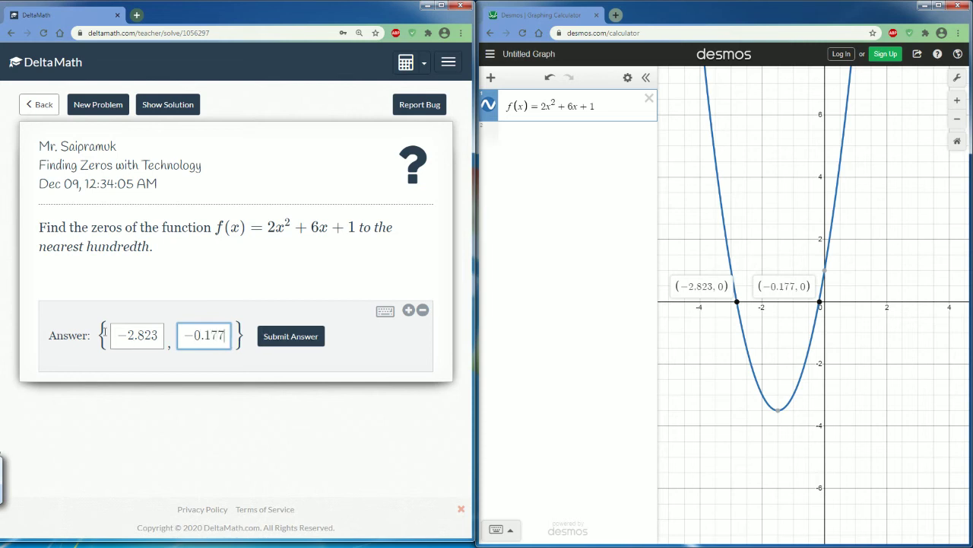
- Round the two answers to the nearest hundredth, −2.82 and −0.18, submit them and check the worked solution
{"action": "left_click", "coordinate": [156, 335]}
{"action": "left_click_drag", "start_coordinate": [157, 335], "coordinate": [152, 335]}
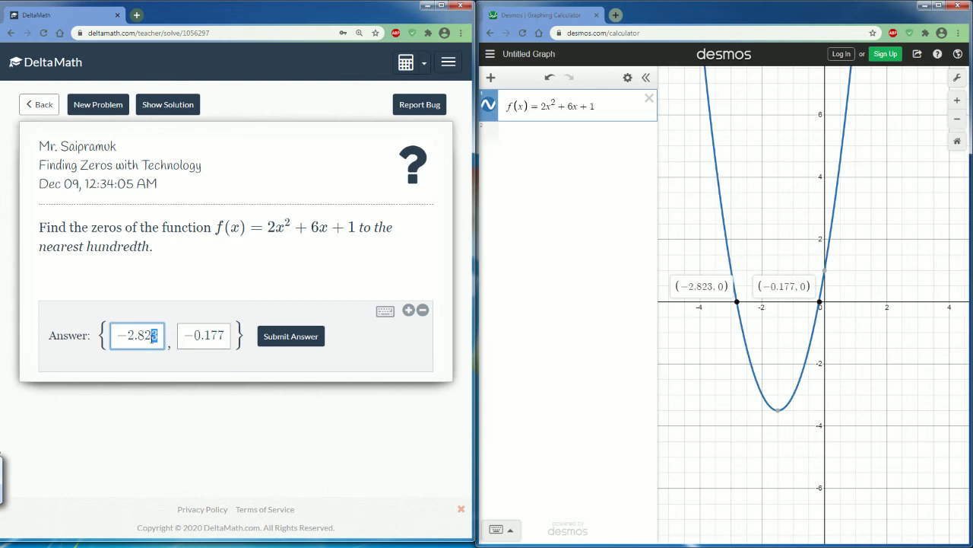
{"action": "key", "text": "BackSpace"}
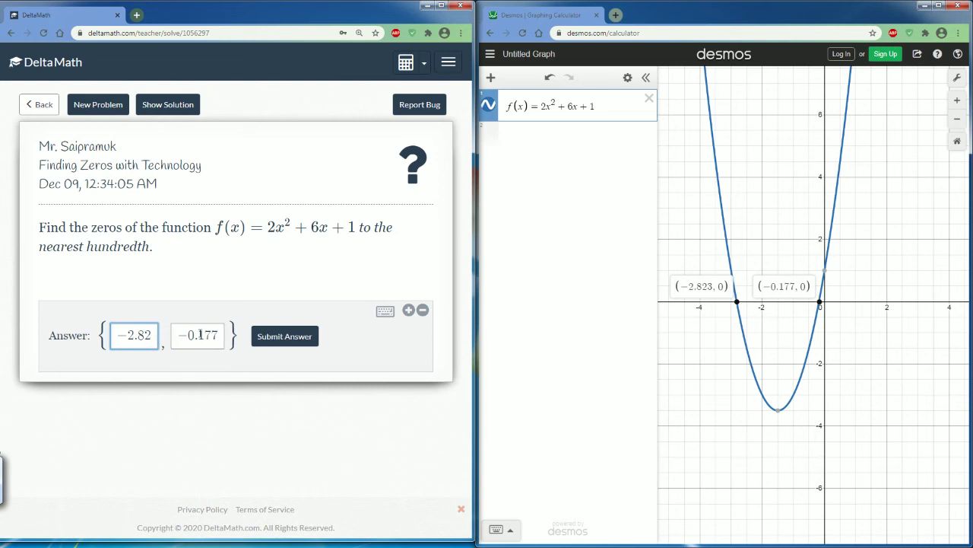
{"action": "left_click", "coordinate": [218, 333]}
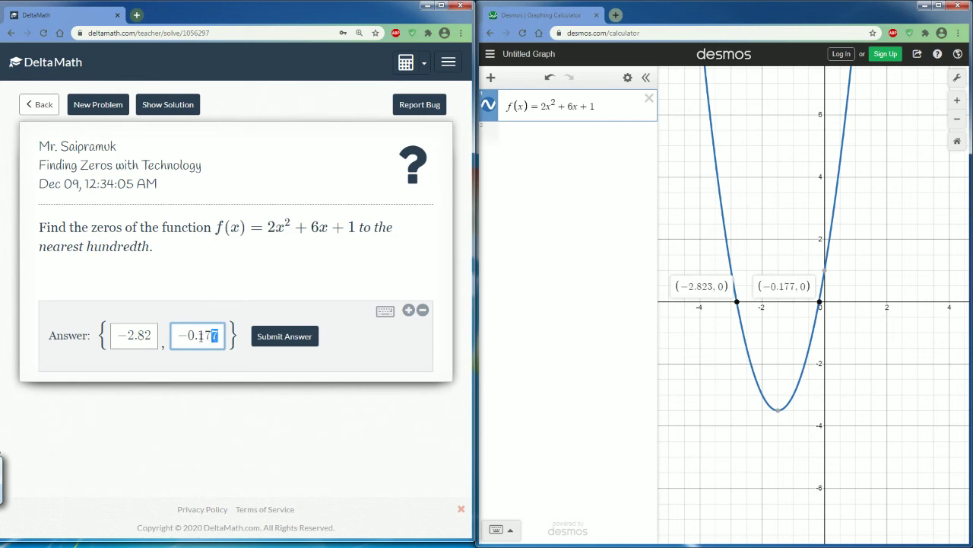
{"action": "key", "text": "BackSpace"}
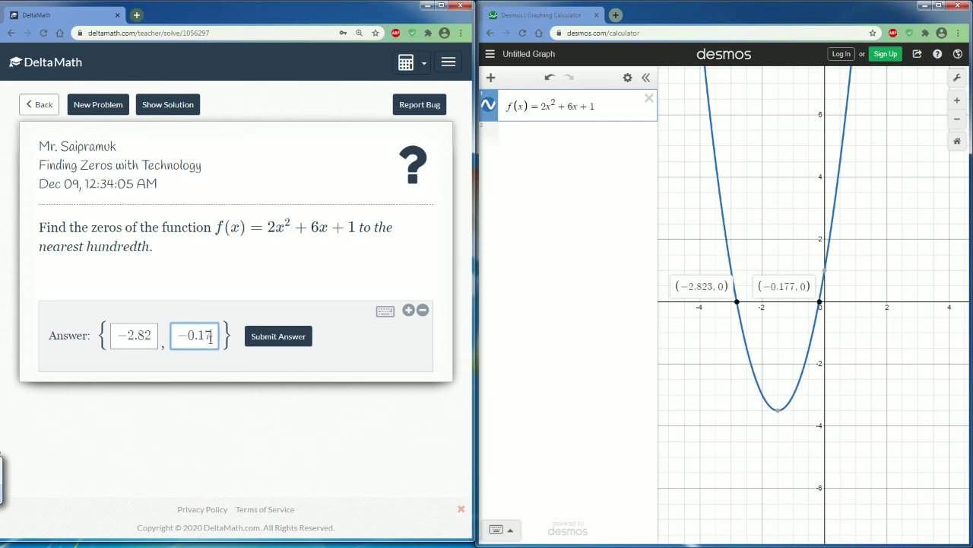
{"action": "key", "text": "BackSpace"}
{"action": "type", "text": "8"}
{"action": "left_click", "coordinate": [225, 362]}
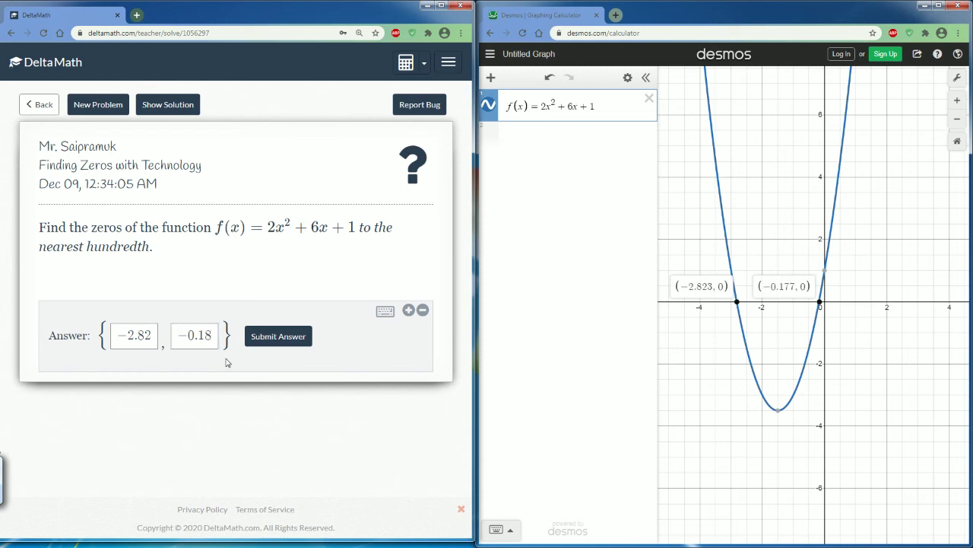
{"action": "left_click", "coordinate": [271, 338]}
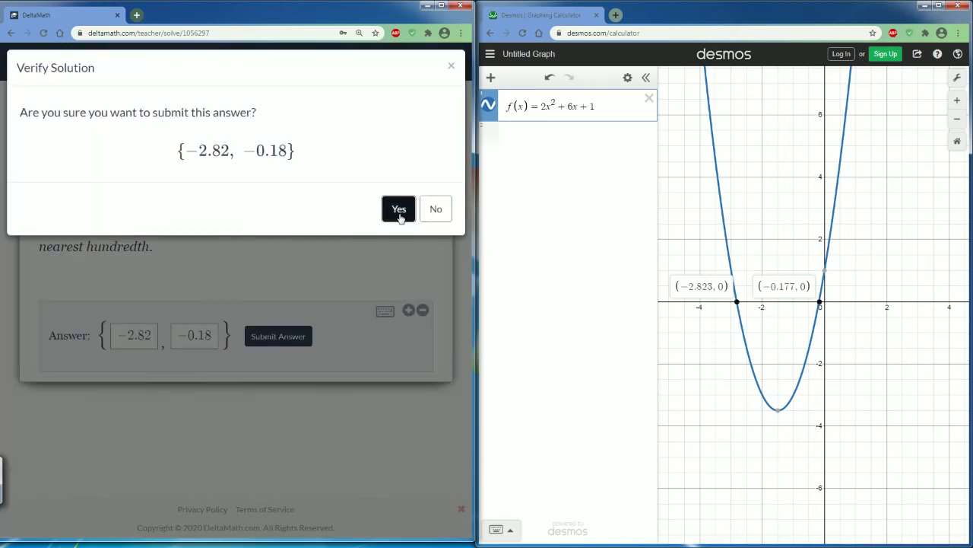
{"action": "left_click", "coordinate": [397, 210]}
{"action": "scroll", "coordinate": [326, 367], "scroll_direction": "down", "scroll_amount": 5}
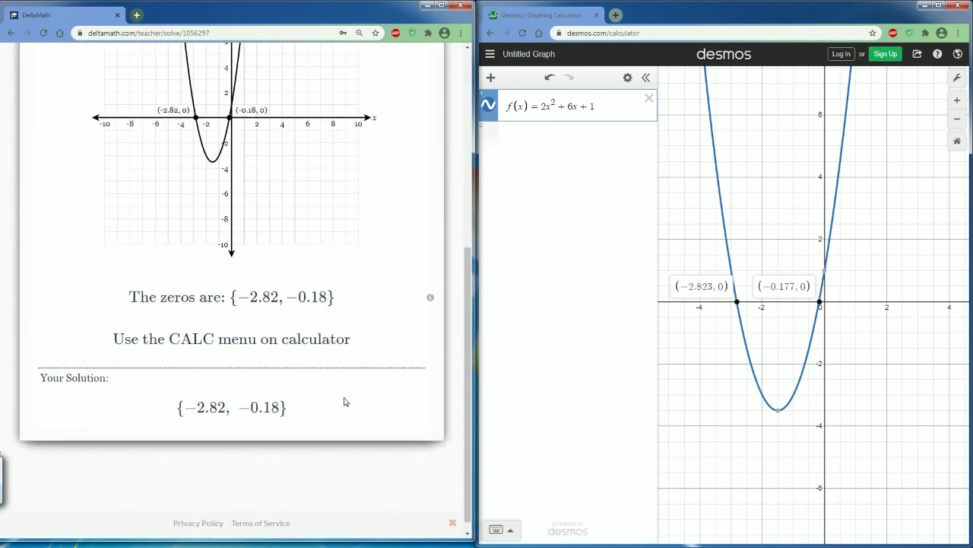
{"action": "scroll", "coordinate": [343, 319], "scroll_direction": "up", "scroll_amount": 5}
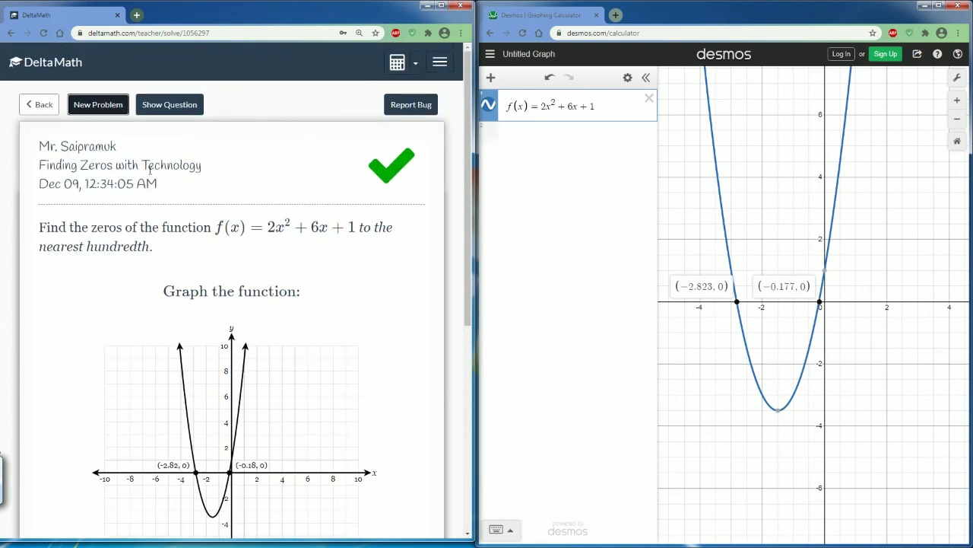
- Load another DeltaMath problem and change the Desmos function to f(x) = 2x² − 12x + 12
{"action": "left_click", "coordinate": [99, 106]}
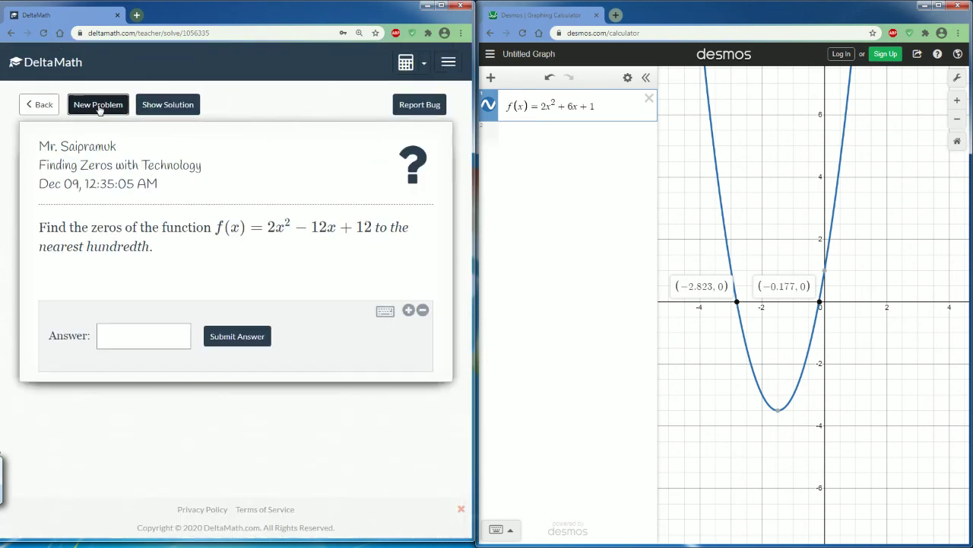
{"action": "left_click", "coordinate": [573, 106]}
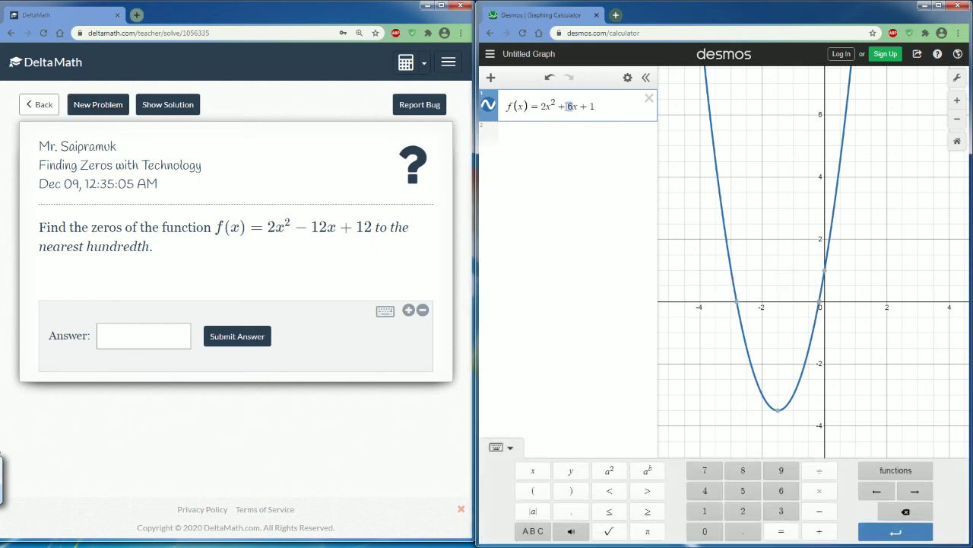
{"action": "key", "text": "BackSpace"}
{"action": "key", "text": "BackSpace"}
{"action": "type", "text": "-12"}
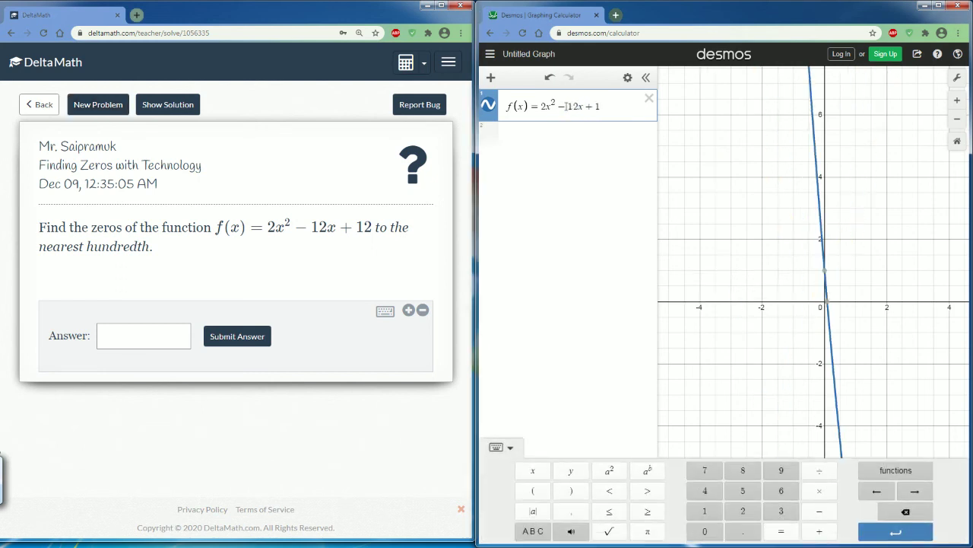
{"action": "type", "text": "2"}
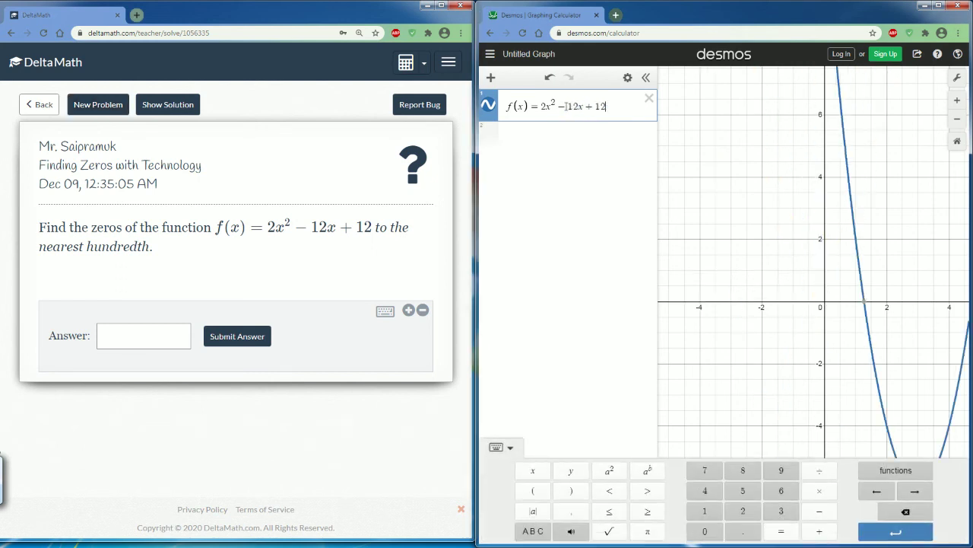
- Display the coordinates of both x-intercepts of the 2x² − 12x + 12 parabola
{"action": "left_click_drag", "start_coordinate": [852, 318], "coordinate": [727, 312]}
{"action": "left_click", "coordinate": [726, 309]}
{"action": "left_click", "coordinate": [836, 309]}
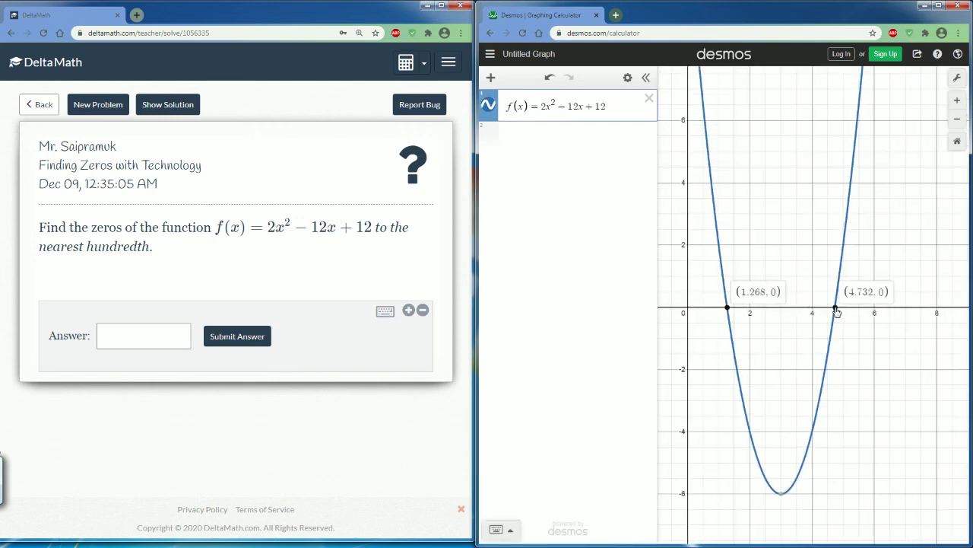
- Enter 1.268 and 4.732 as the two zeros in the DeltaMath answer
{"action": "left_click", "coordinate": [138, 337]}
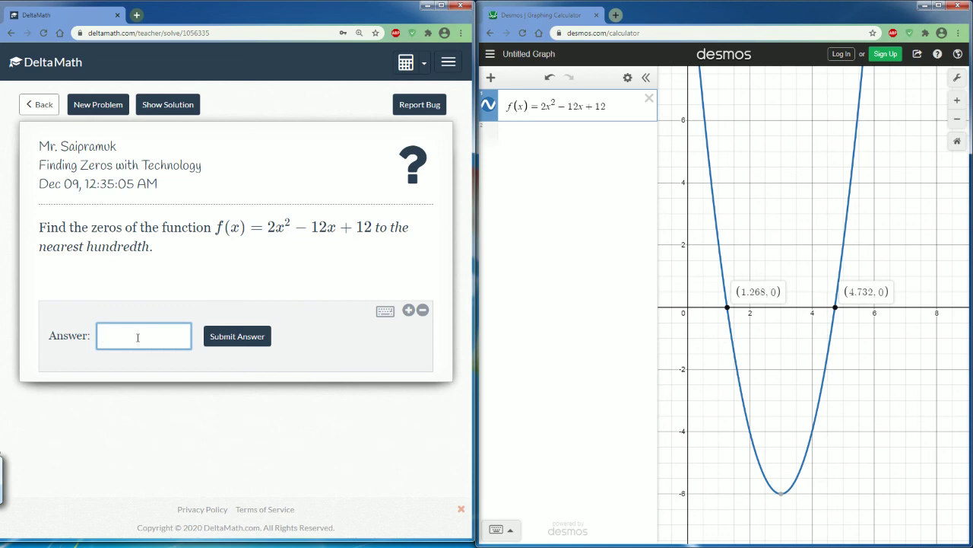
{"action": "type", "text": "1.268,"}
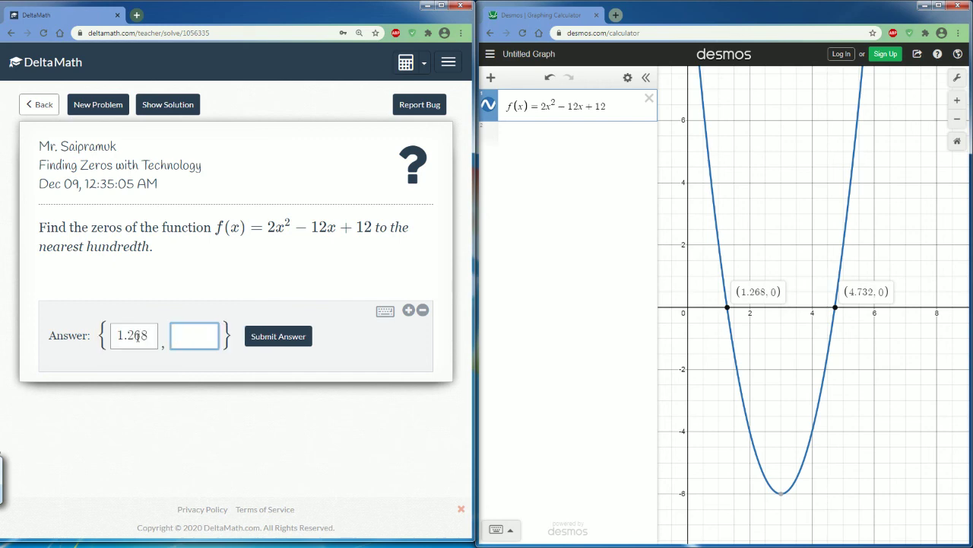
{"action": "type", "text": "4.732"}
- Round the two answers to the nearest hundredth, 1.27 and 4.73, and submit them
{"action": "left_click", "coordinate": [148, 335]}
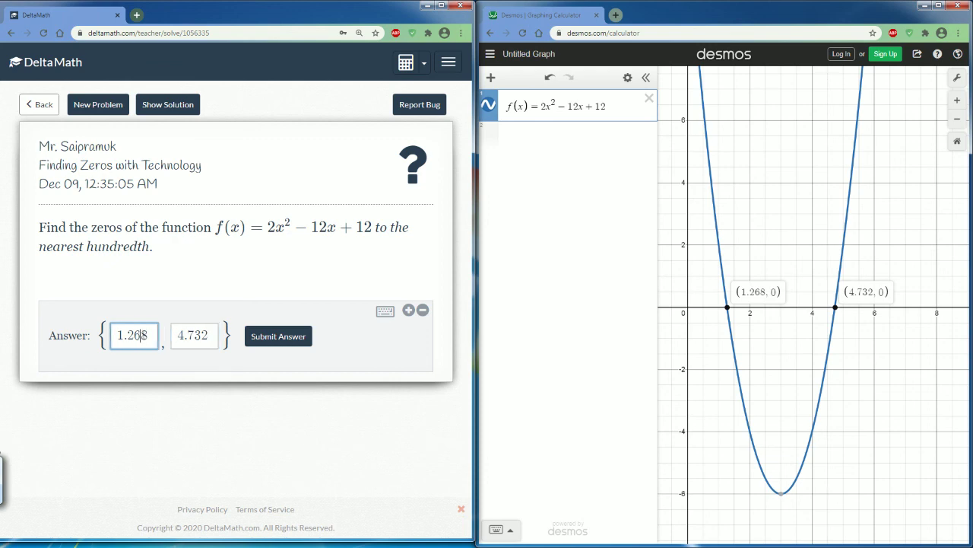
{"action": "key", "text": "shift+Left"}
{"action": "left_click", "coordinate": [144, 335]}
{"action": "key", "text": "BackSpace"}
{"action": "key", "text": "BackSpace"}
{"action": "type", "text": "7"}
{"action": "left_click_drag", "start_coordinate": [208, 335], "coordinate": [201, 334]}
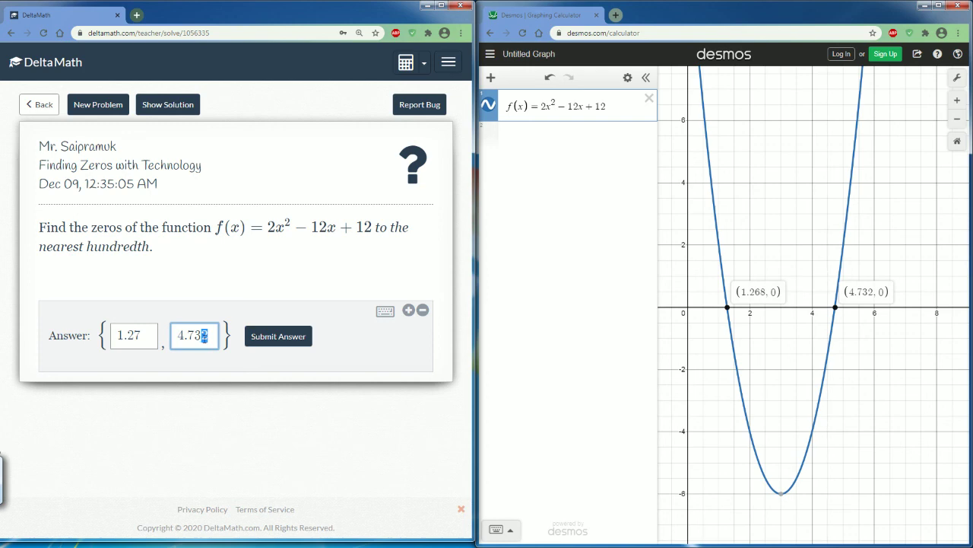
{"action": "key", "text": "BackSpace"}
{"action": "left_click", "coordinate": [275, 335]}
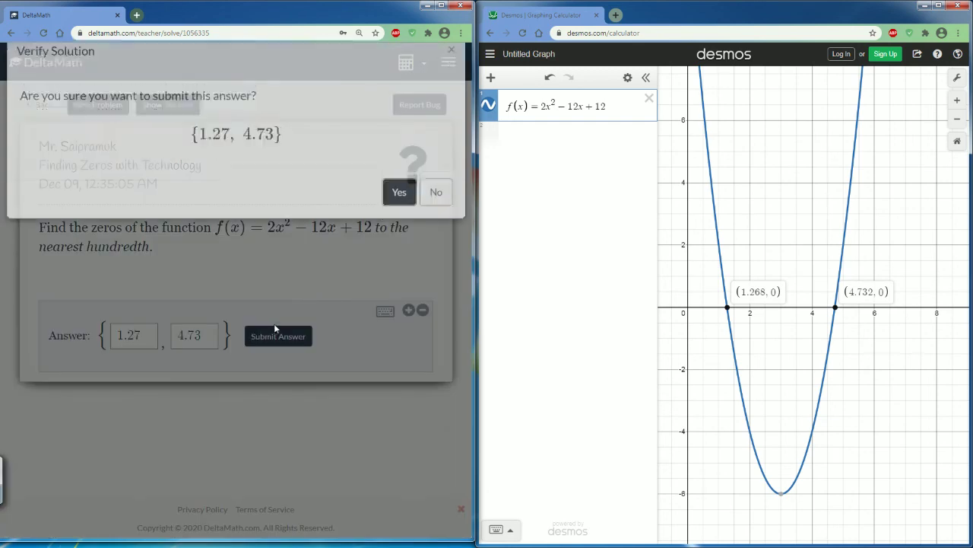
{"action": "left_click", "coordinate": [399, 210]}
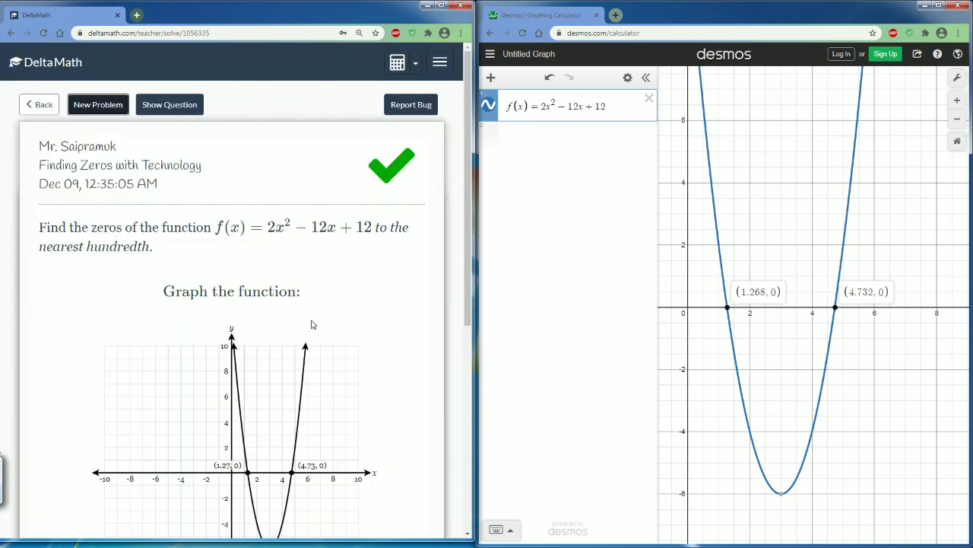